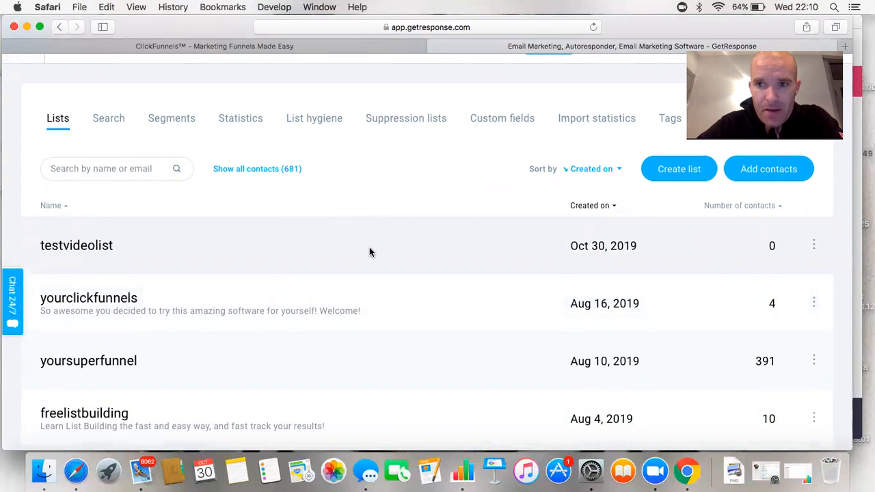
Open testvideolist in Search contacts, which finds 0 contacts
{"action": "left_click", "coordinate": [104, 246]}
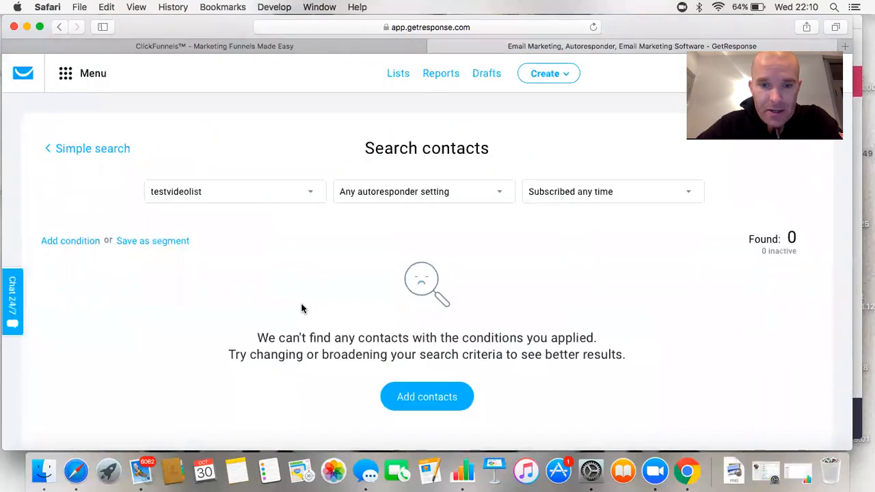
{"action": "scroll", "coordinate": [301, 307], "scroll_direction": "down", "scroll_amount": 3}
{"action": "scroll", "coordinate": [301, 307], "scroll_direction": "up", "scroll_amount": 3}
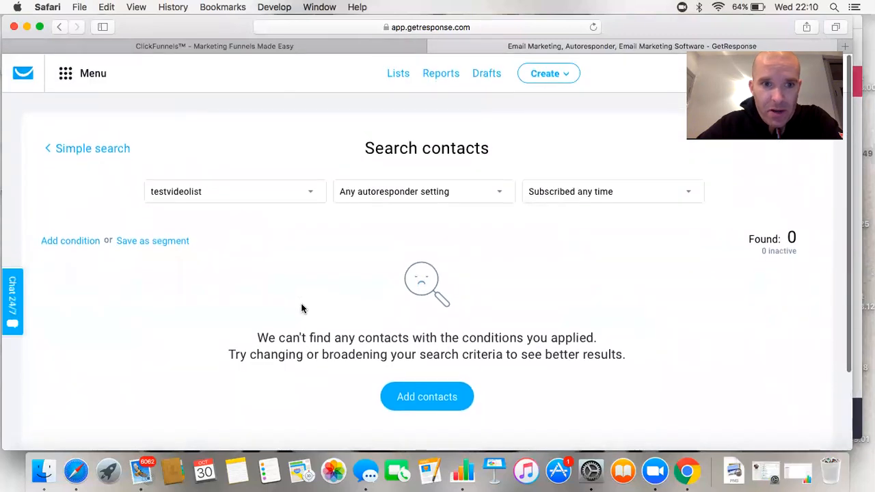
{"action": "scroll", "coordinate": [301, 307], "scroll_direction": "down", "scroll_amount": 3}
Start adding a contact with testvideolist chosen as the destination list
{"action": "left_click", "coordinate": [417, 304]}
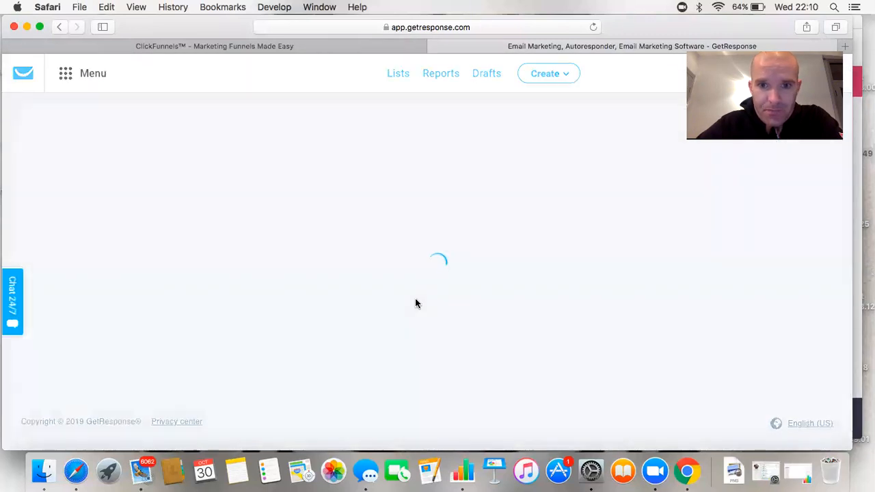
{"action": "scroll", "coordinate": [398, 255], "scroll_direction": "down", "scroll_amount": 1}
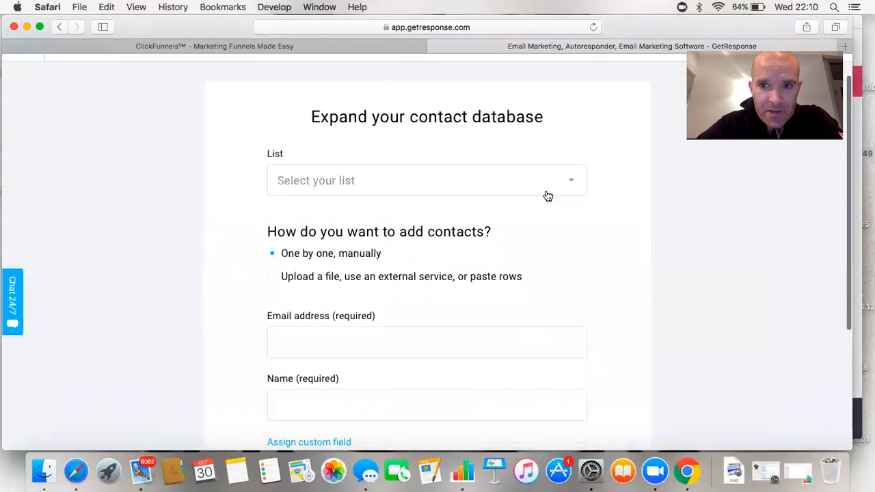
{"action": "left_click", "coordinate": [570, 182]}
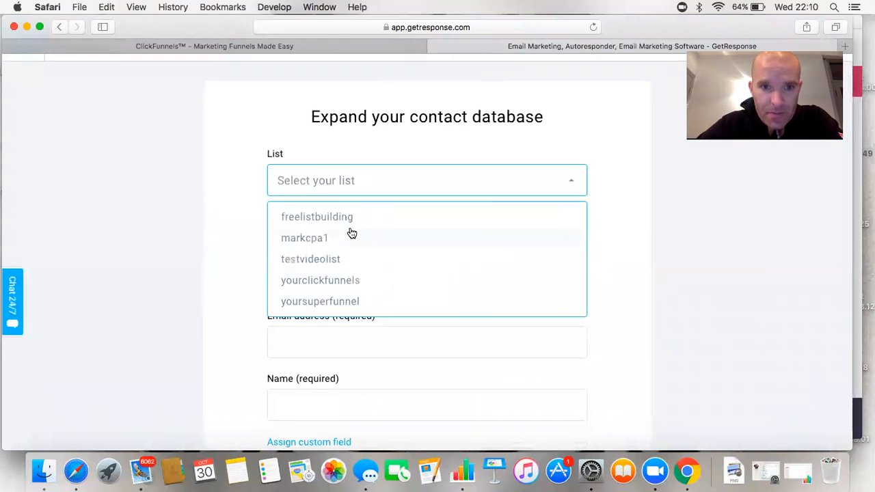
{"action": "left_click", "coordinate": [337, 262]}
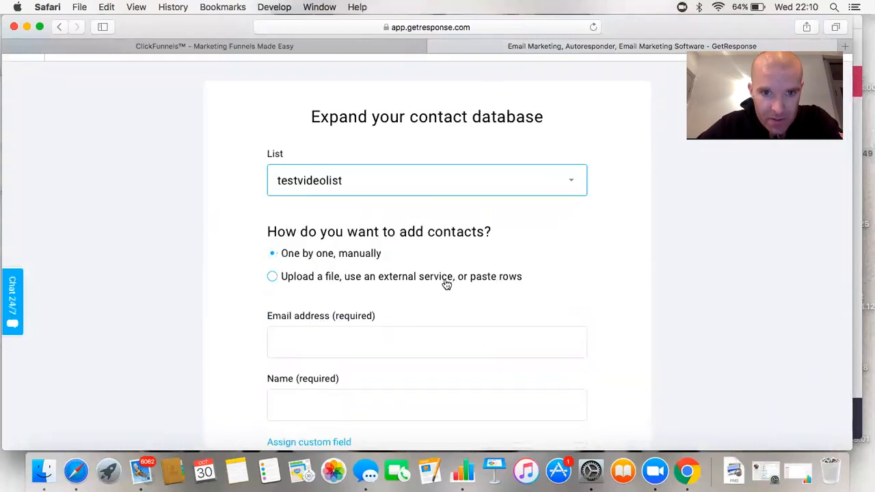
{"action": "scroll", "coordinate": [411, 277], "scroll_direction": "down", "scroll_amount": 2}
Enter the contact's e-mail address and first name, confirm permission, and add the contact
{"action": "left_click", "coordinate": [336, 275]}
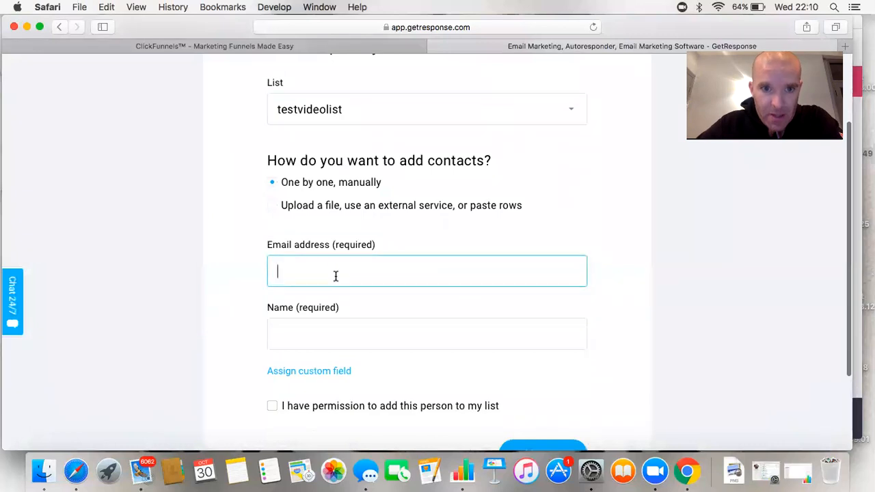
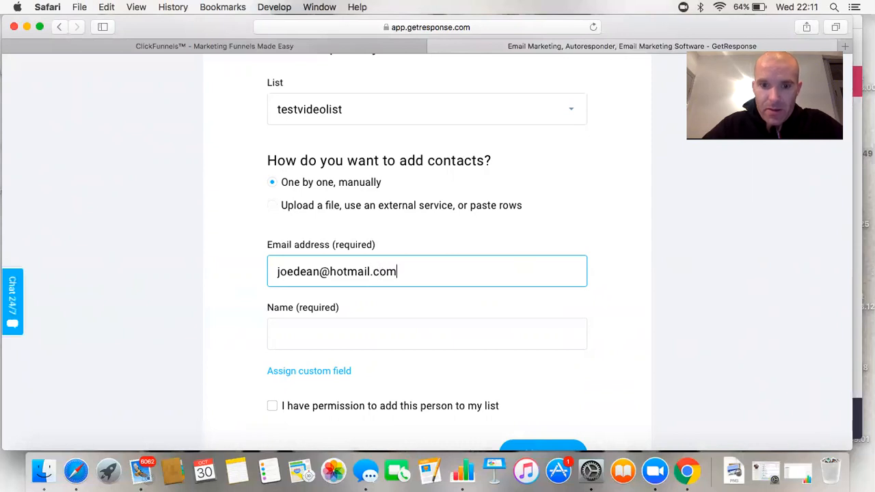
{"action": "left_click", "coordinate": [348, 336]}
{"action": "type", "text": "joe"}
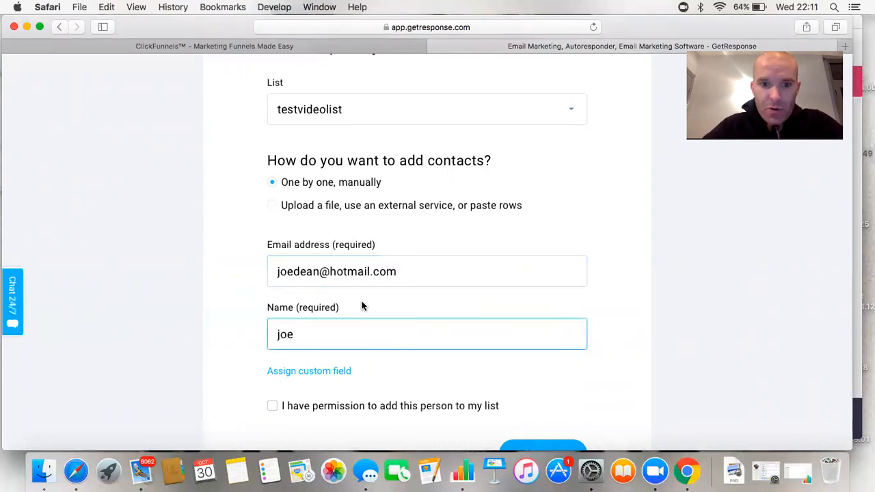
{"action": "scroll", "coordinate": [363, 307], "scroll_direction": "down", "scroll_amount": 3}
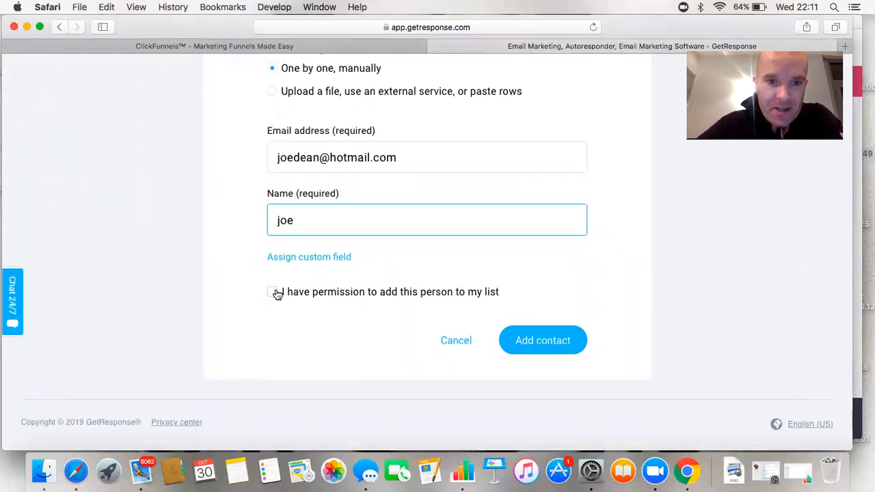
{"action": "left_click", "coordinate": [273, 293]}
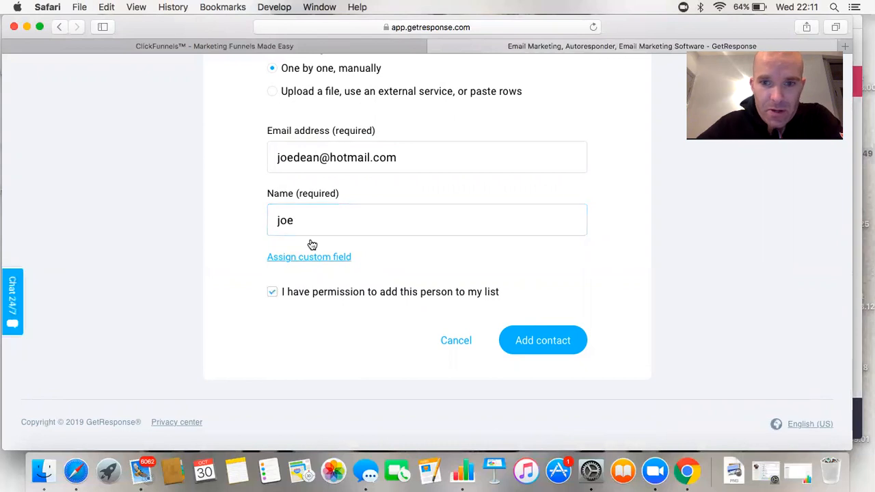
{"action": "left_click", "coordinate": [525, 340]}
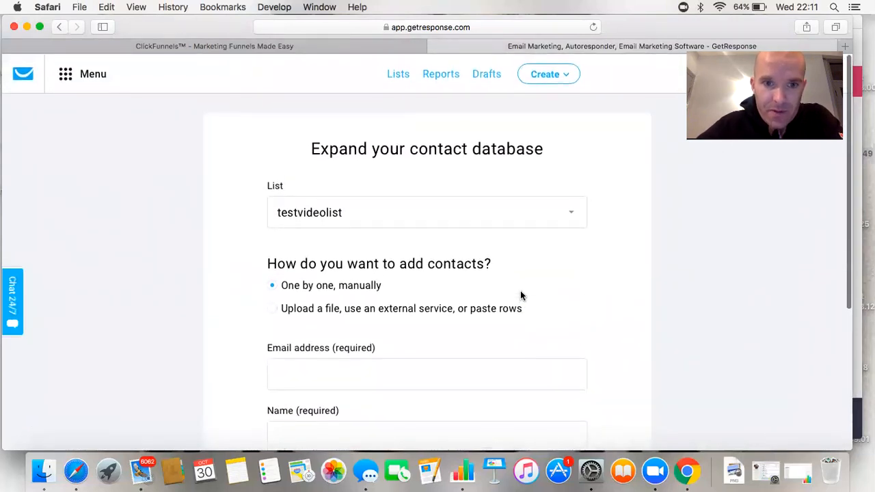
Return to Lists and reopen testvideolist, now finding 1 contact added Oct 30, 2019
{"action": "scroll", "coordinate": [520, 291], "scroll_direction": "down", "scroll_amount": 4}
{"action": "scroll", "coordinate": [520, 291], "scroll_direction": "up", "scroll_amount": 4}
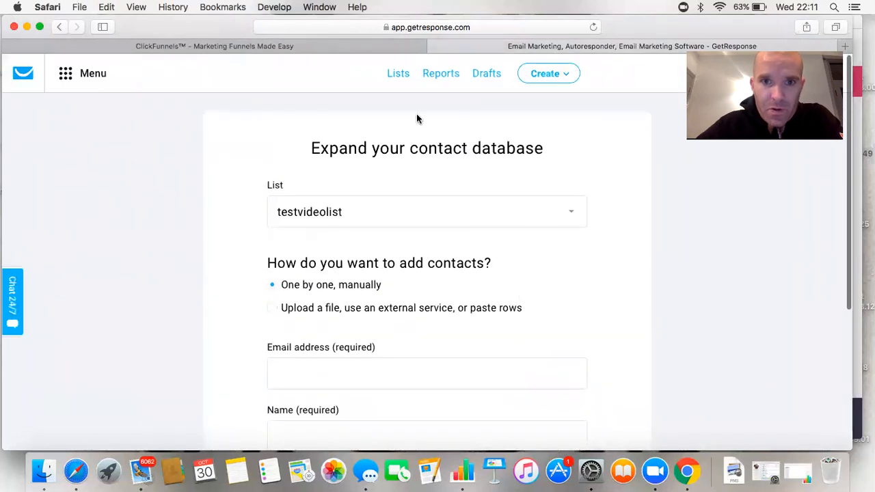
{"action": "left_click", "coordinate": [399, 74]}
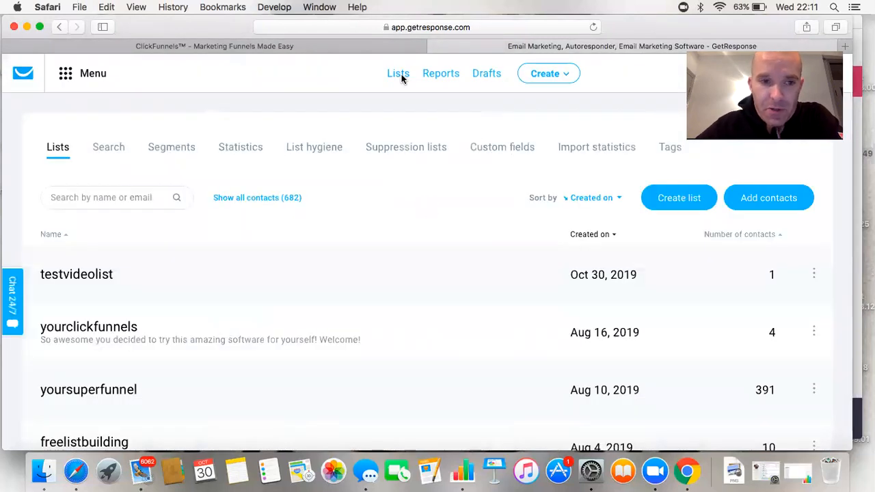
{"action": "left_click", "coordinate": [94, 279]}
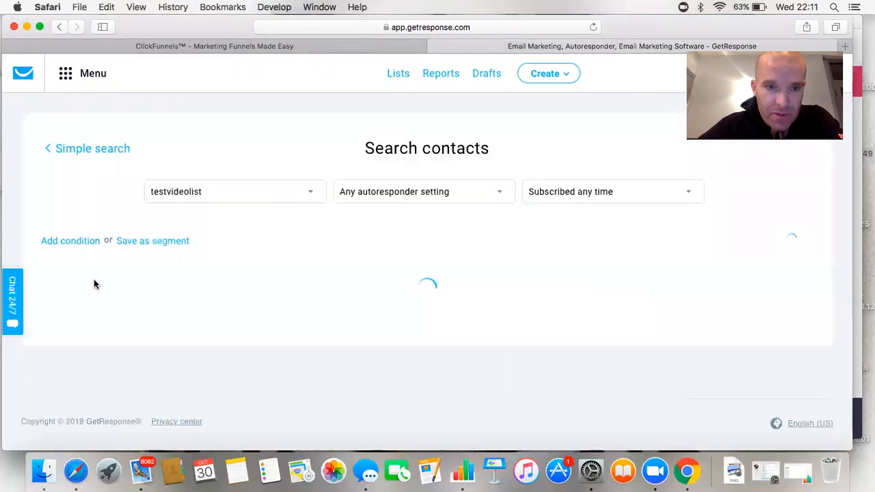
{"action": "scroll", "coordinate": [293, 260], "scroll_direction": "down", "scroll_amount": 2}
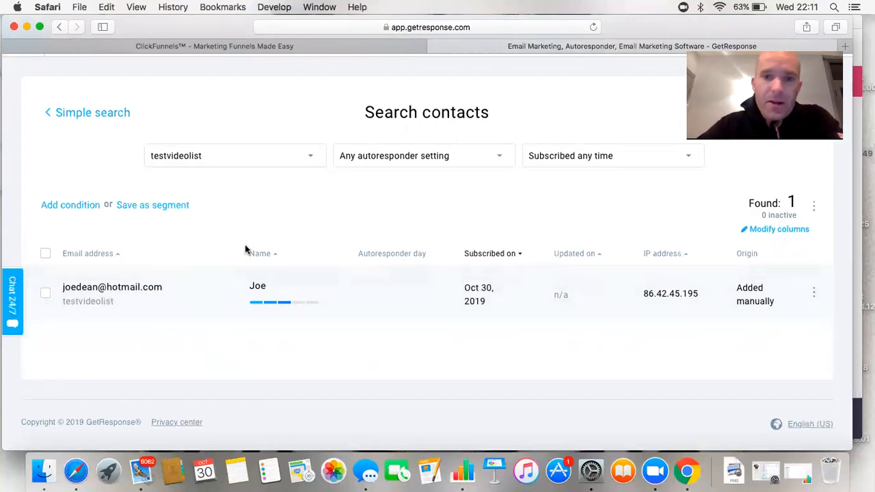
{"action": "scroll", "coordinate": [245, 249], "scroll_direction": "up", "scroll_amount": 2}
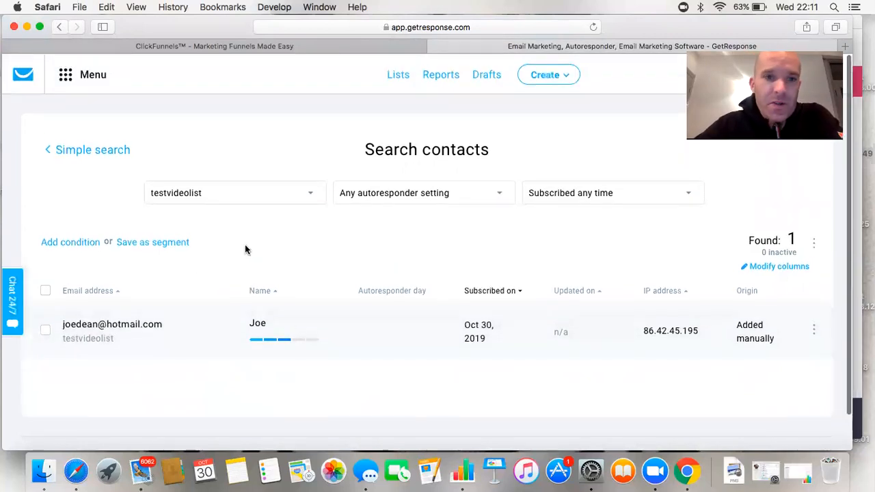
Filter Manage autoresponders to testvideolist instead of yoursuperfunnel
{"action": "left_click", "coordinate": [91, 75]}
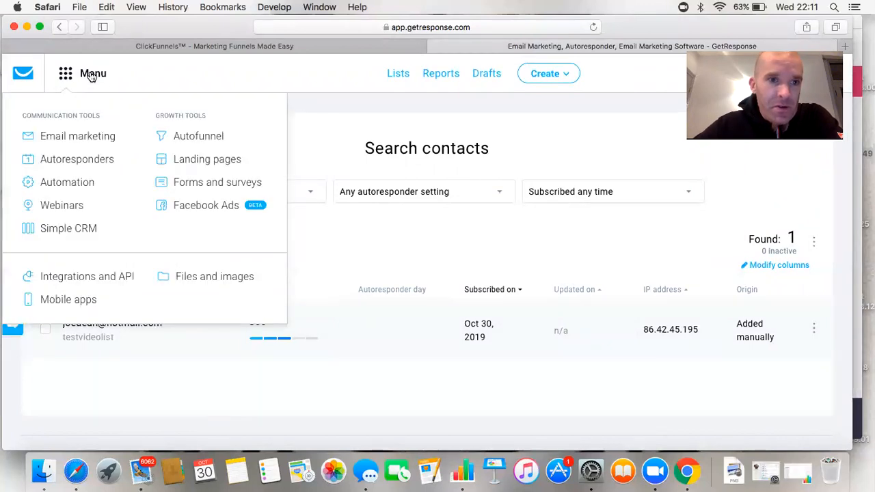
{"action": "left_click", "coordinate": [79, 160]}
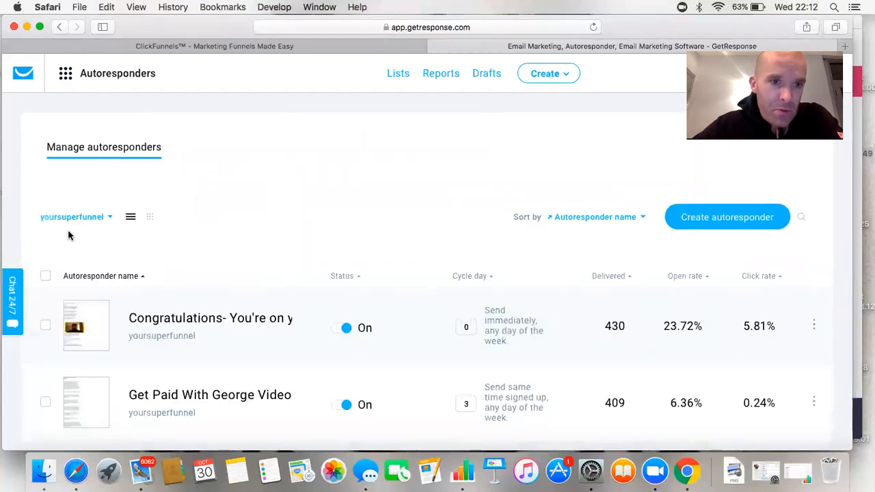
{"action": "left_click", "coordinate": [110, 217]}
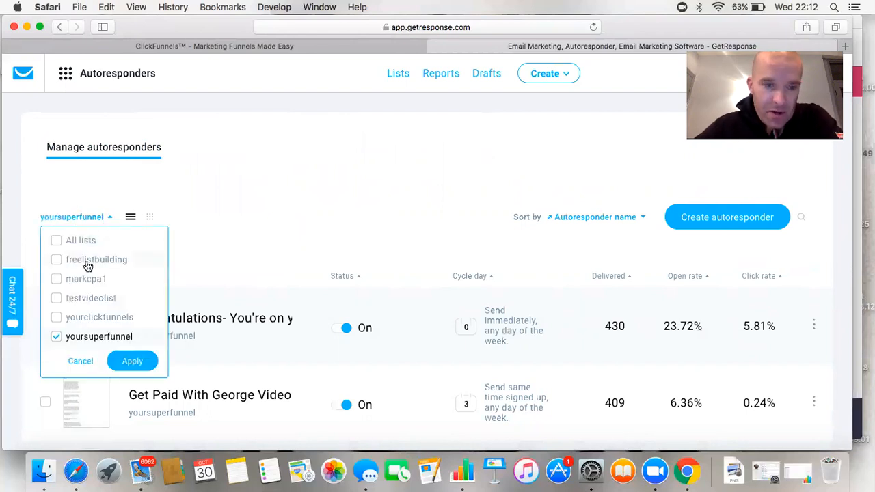
{"action": "left_click", "coordinate": [56, 336]}
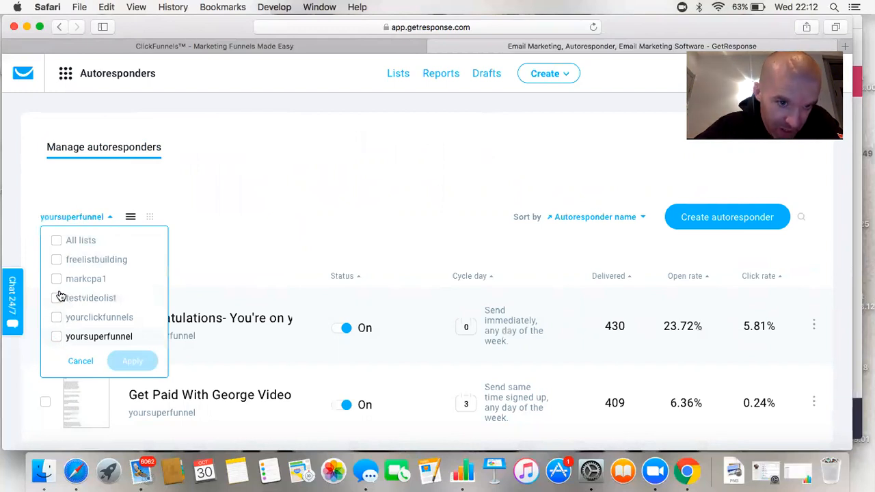
{"action": "left_click", "coordinate": [56, 298]}
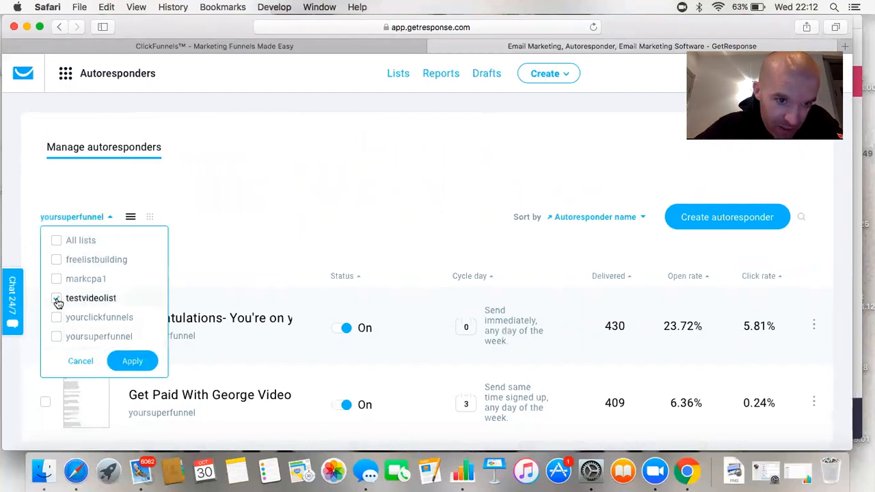
{"action": "left_click", "coordinate": [130, 362]}
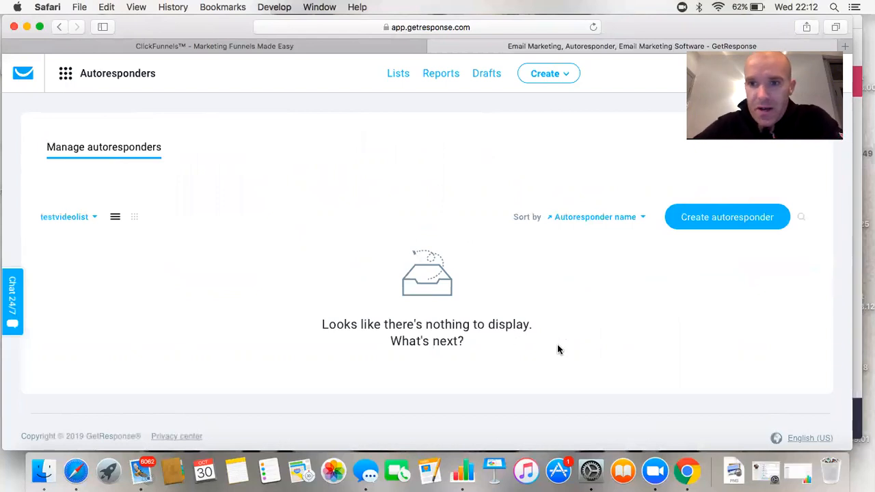
Start a new autoresponder named testvideolist
{"action": "left_click", "coordinate": [746, 217]}
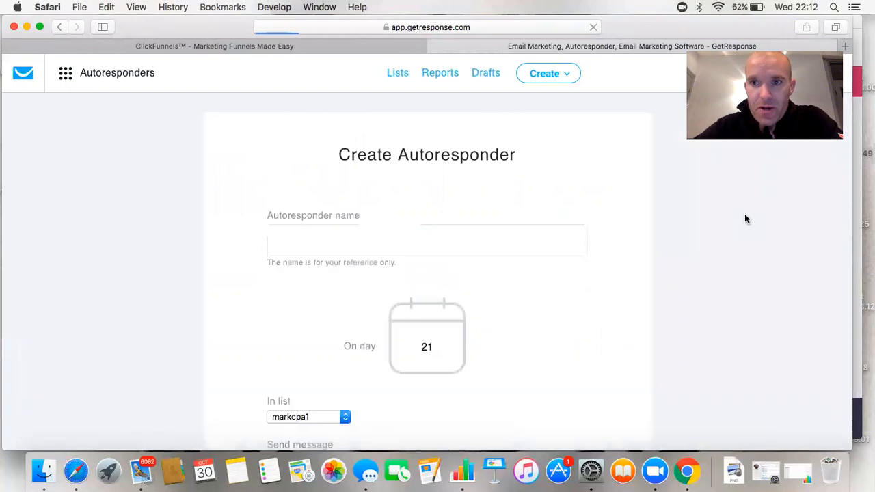
{"action": "left_click", "coordinate": [403, 244]}
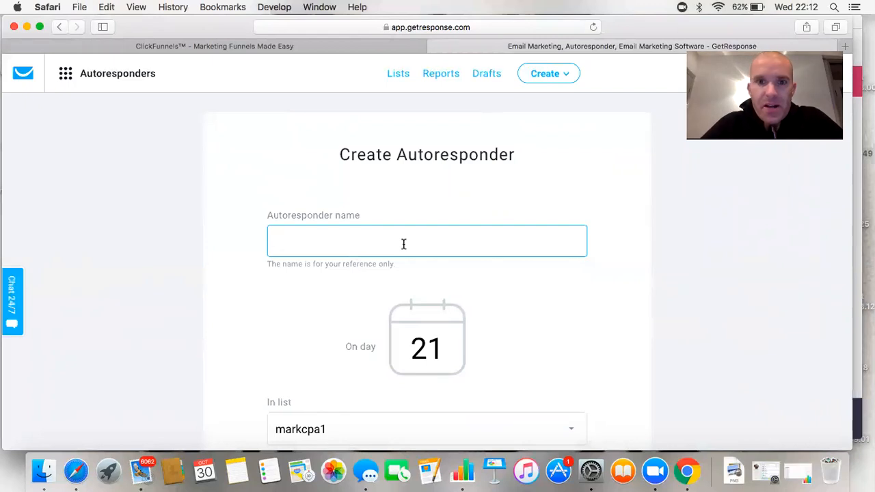
{"action": "scroll", "coordinate": [403, 244], "scroll_direction": "down", "scroll_amount": 3}
{"action": "scroll", "coordinate": [404, 246], "scroll_direction": "up", "scroll_amount": 2}
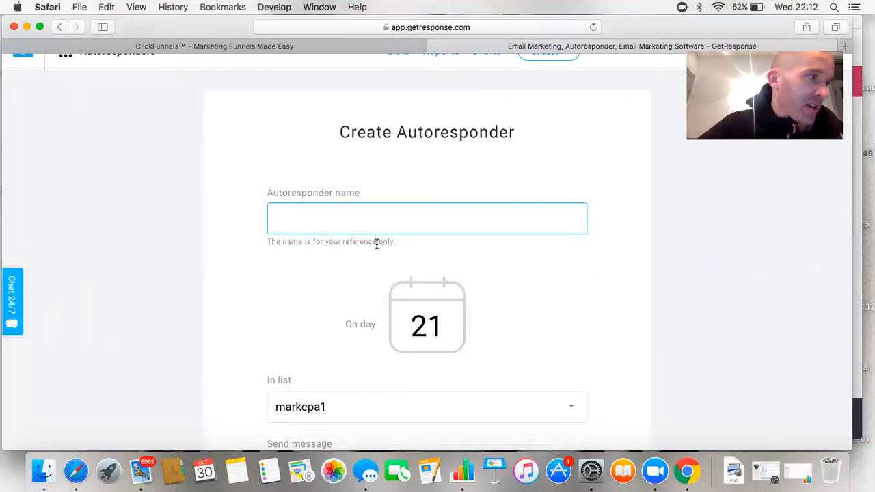
{"action": "type", "text": "testvi"}
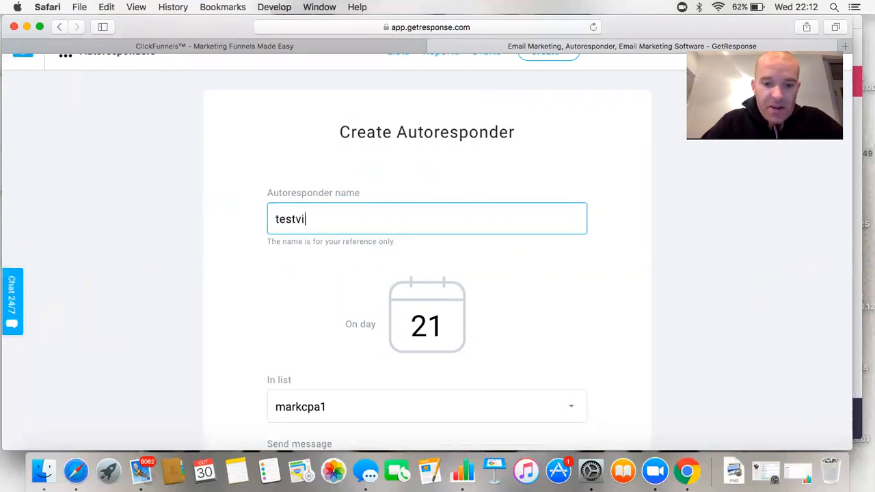
{"action": "type", "text": "deolis"}
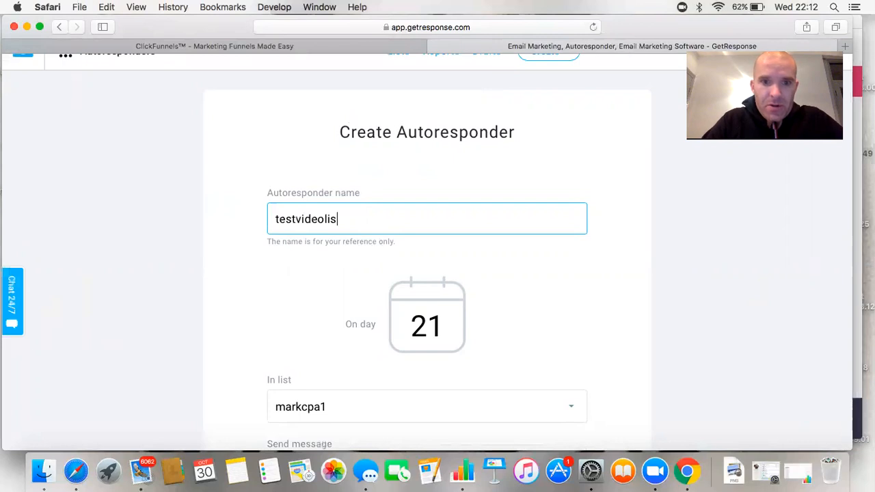
{"action": "type", "text": "t"}
Assign the autoresponder to the testvideolist contact list
{"action": "scroll", "coordinate": [451, 311], "scroll_direction": "down", "scroll_amount": 5}
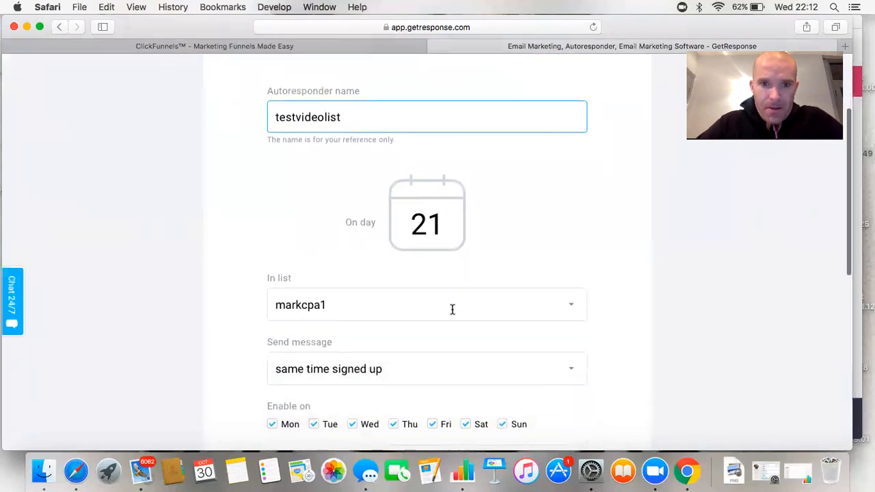
{"action": "scroll", "coordinate": [455, 313], "scroll_direction": "up", "scroll_amount": 3}
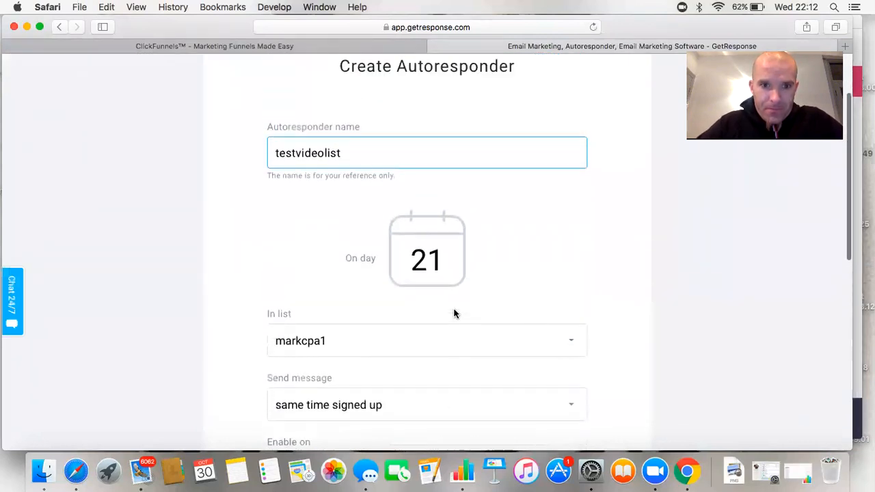
{"action": "left_click", "coordinate": [572, 344]}
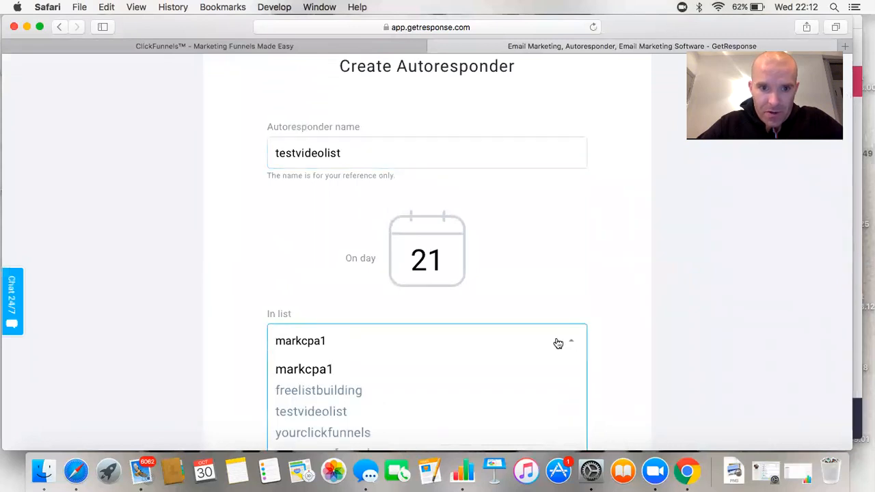
{"action": "scroll", "coordinate": [498, 338], "scroll_direction": "down", "scroll_amount": 3}
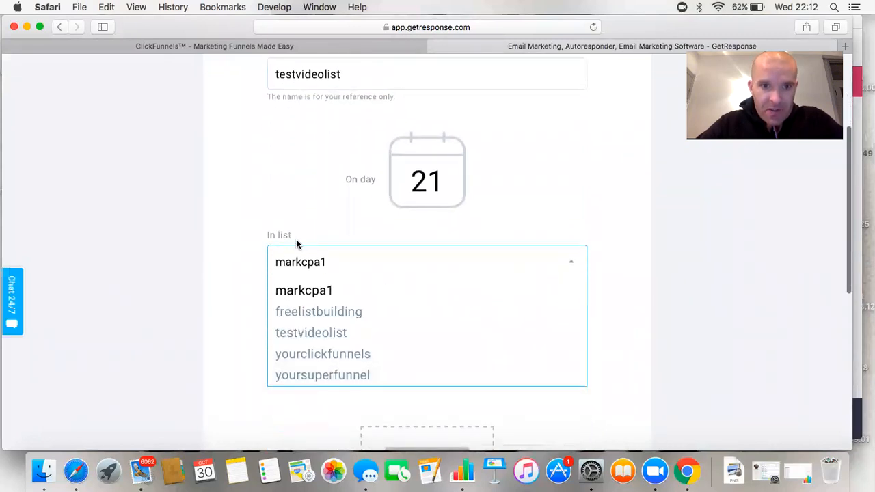
{"action": "left_click", "coordinate": [321, 332]}
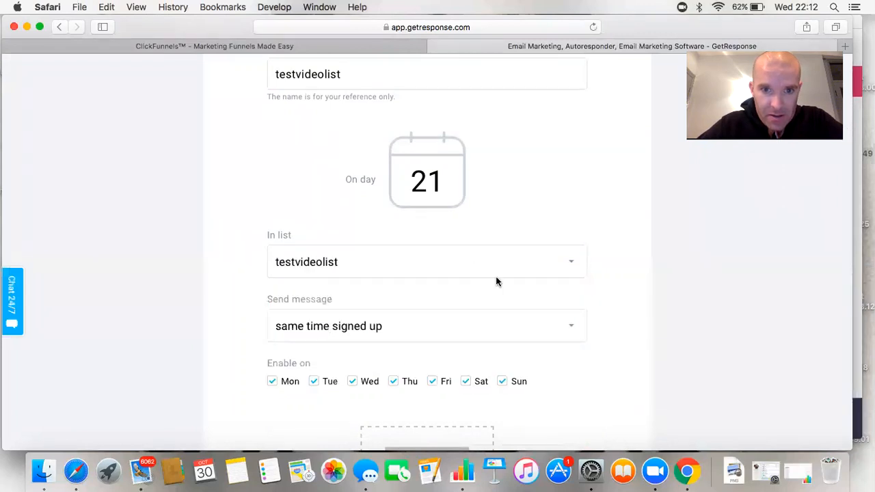
{"action": "scroll", "coordinate": [496, 282], "scroll_direction": "down", "scroll_amount": 3}
{"action": "scroll", "coordinate": [478, 284], "scroll_direction": "up", "scroll_amount": 3}
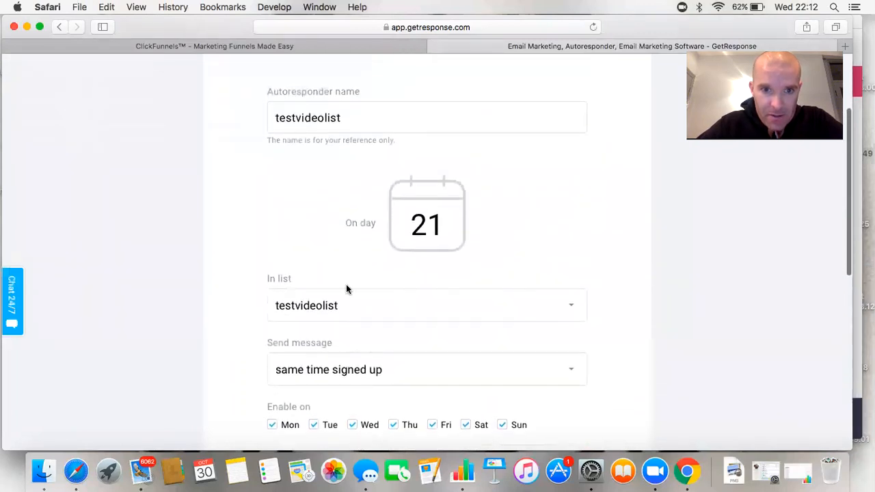
{"action": "scroll", "coordinate": [352, 309], "scroll_direction": "up", "scroll_amount": 2}
{"action": "scroll", "coordinate": [360, 260], "scroll_direction": "down", "scroll_amount": 5}
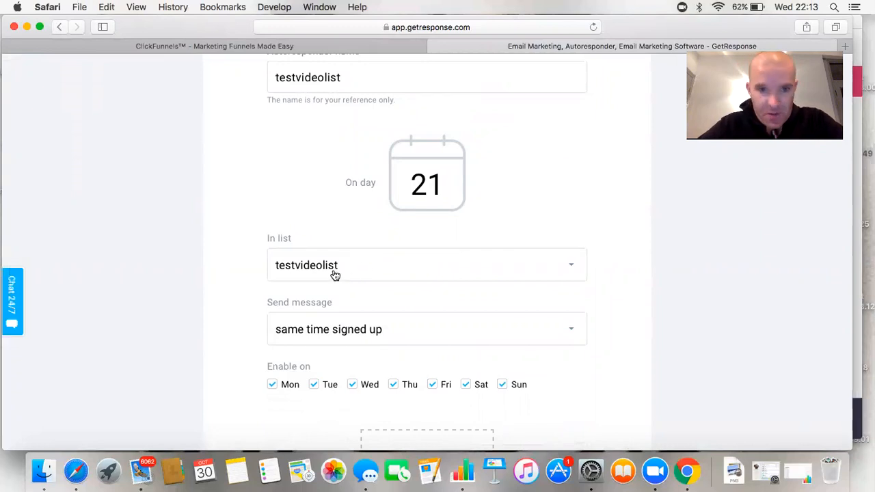
Change the autoresponder's send day from 21 to 0
{"action": "scroll", "coordinate": [335, 275], "scroll_direction": "down", "scroll_amount": 1}
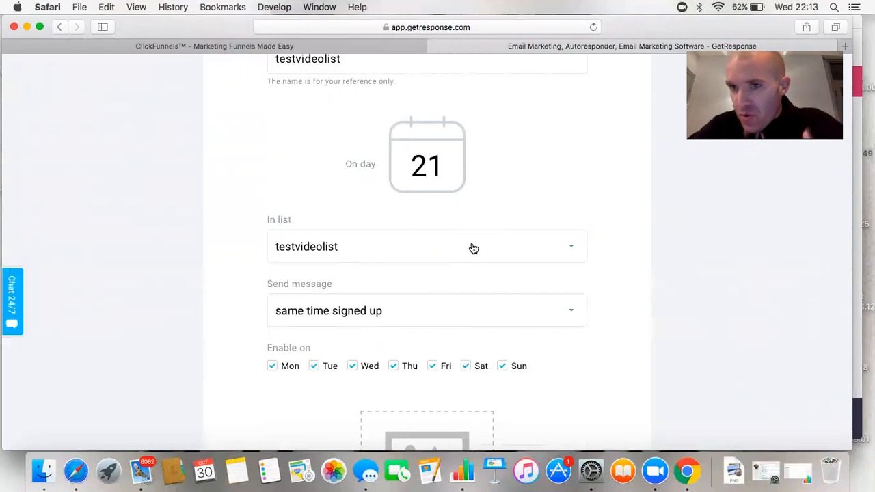
{"action": "left_click", "coordinate": [448, 171]}
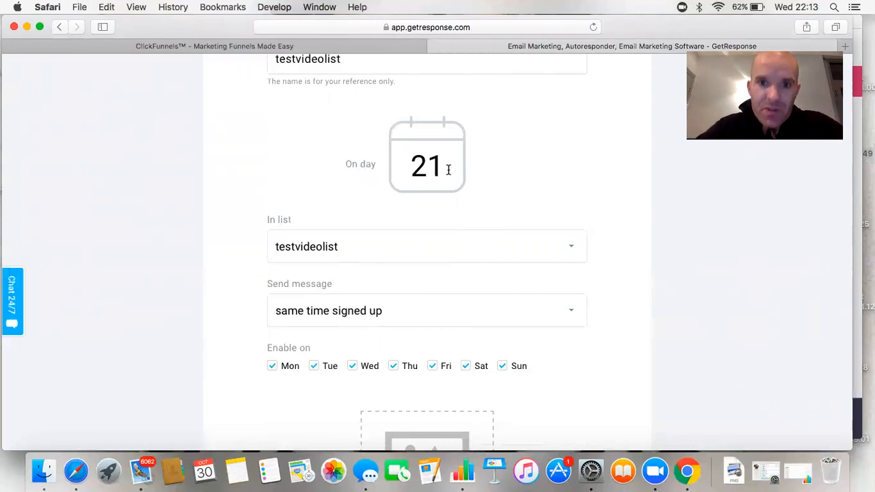
{"action": "key", "text": "BackSpace"}
{"action": "key", "text": "BackSpace"}
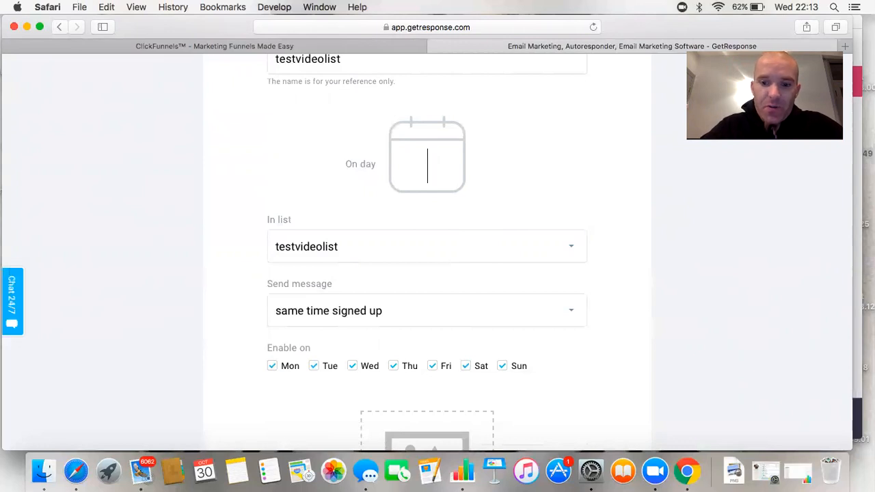
{"action": "type", "text": "0"}
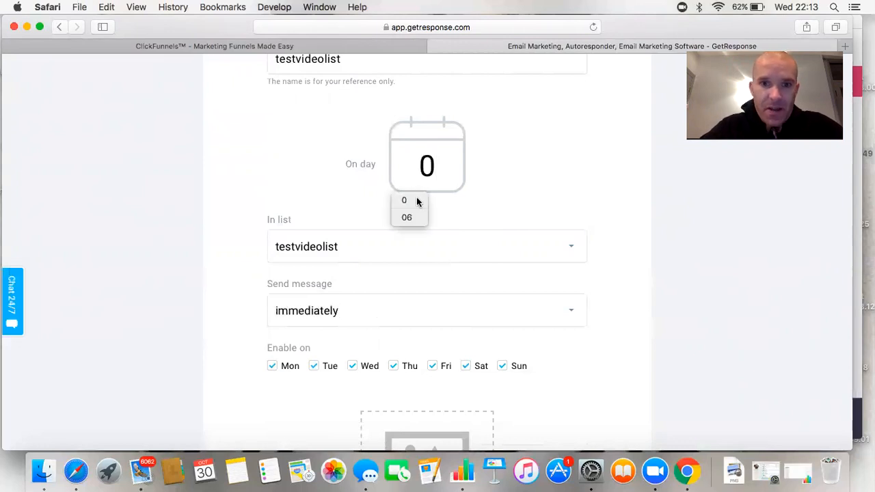
{"action": "left_click", "coordinate": [465, 206]}
Start creating a new email for the autoresponder
{"action": "scroll", "coordinate": [401, 197], "scroll_direction": "down", "scroll_amount": 3}
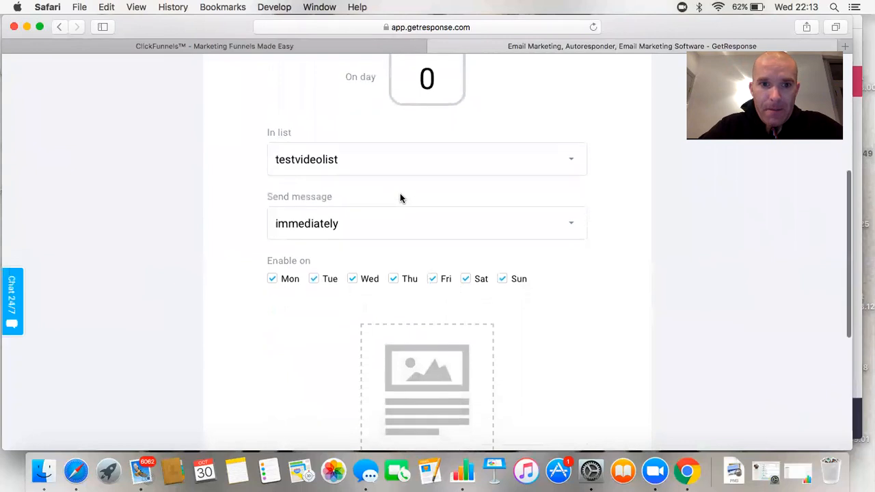
{"action": "scroll", "coordinate": [396, 238], "scroll_direction": "down", "scroll_amount": 3}
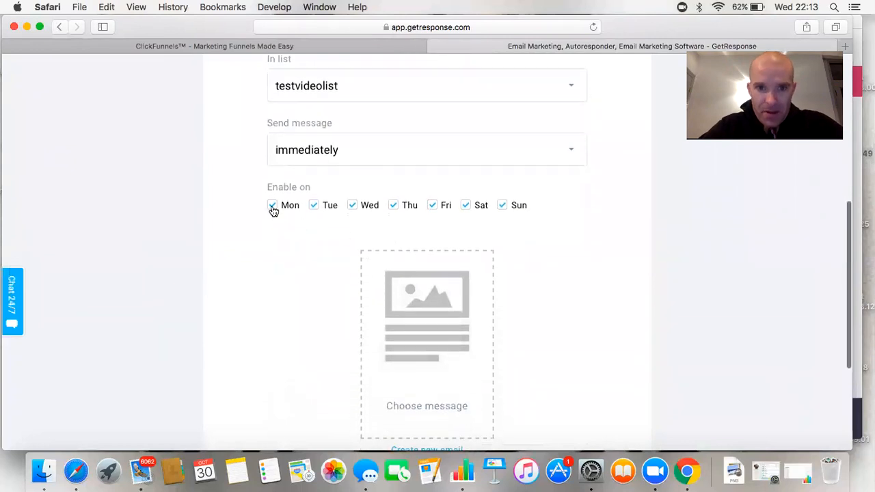
{"action": "scroll", "coordinate": [493, 216], "scroll_direction": "down", "scroll_amount": 6}
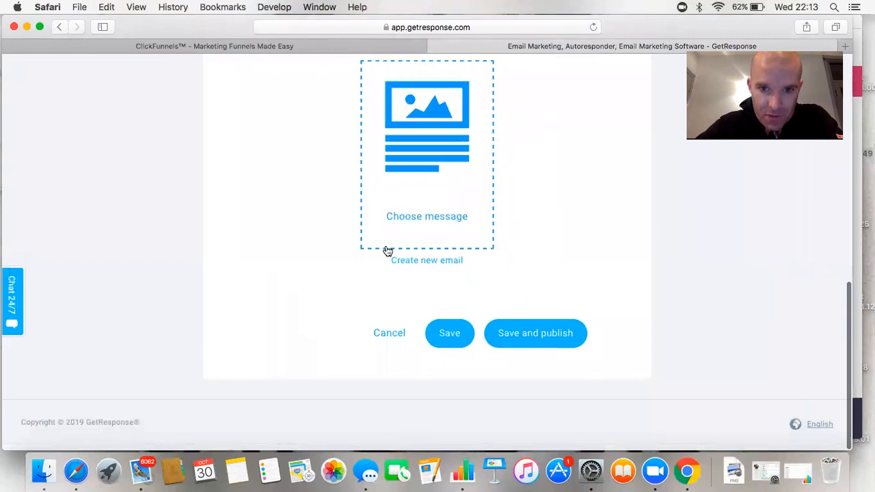
{"action": "left_click", "coordinate": [441, 260]}
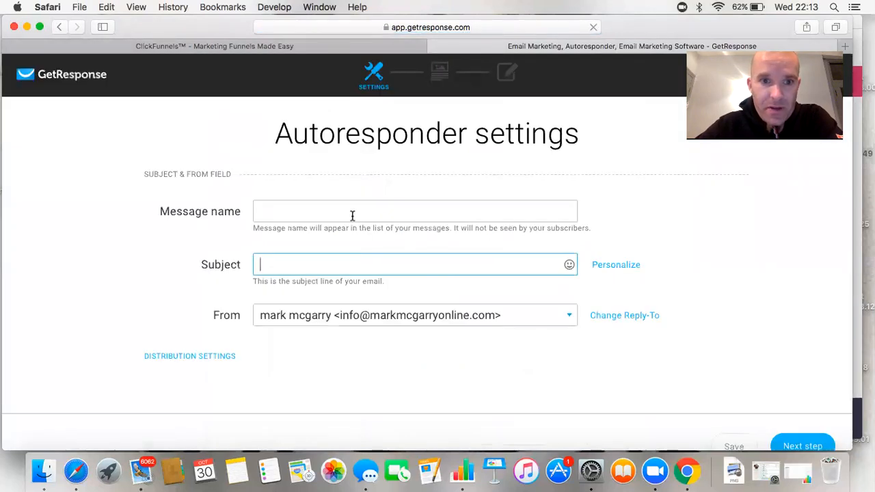
Set both the message name and subject to 'welcome to my list'
{"action": "left_click", "coordinate": [352, 213]}
{"action": "type", "text": "welcome "}
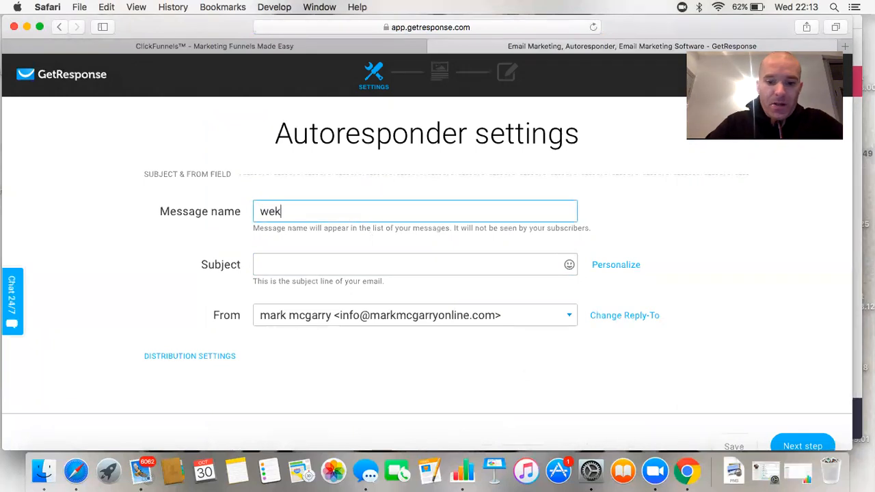
{"action": "type", "text": "to my list"}
{"action": "left_click", "coordinate": [347, 262]}
{"action": "type", "text": "welcome to my"}
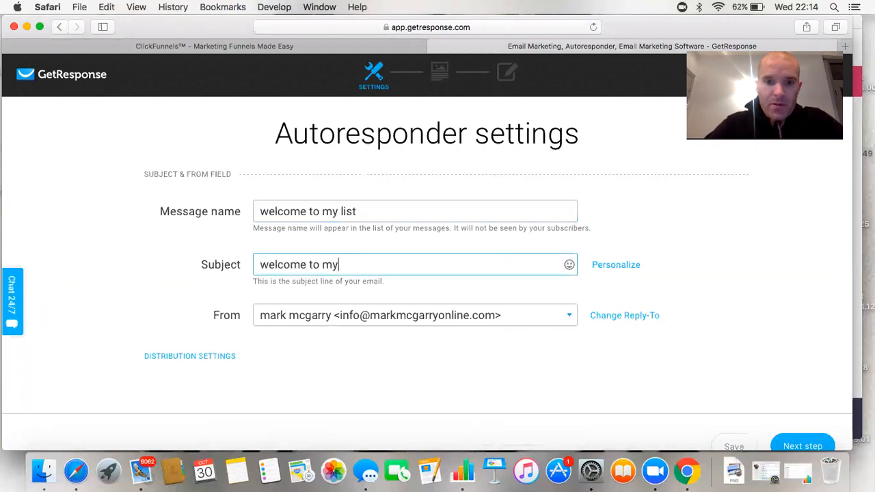
{"action": "type", "text": " list"}
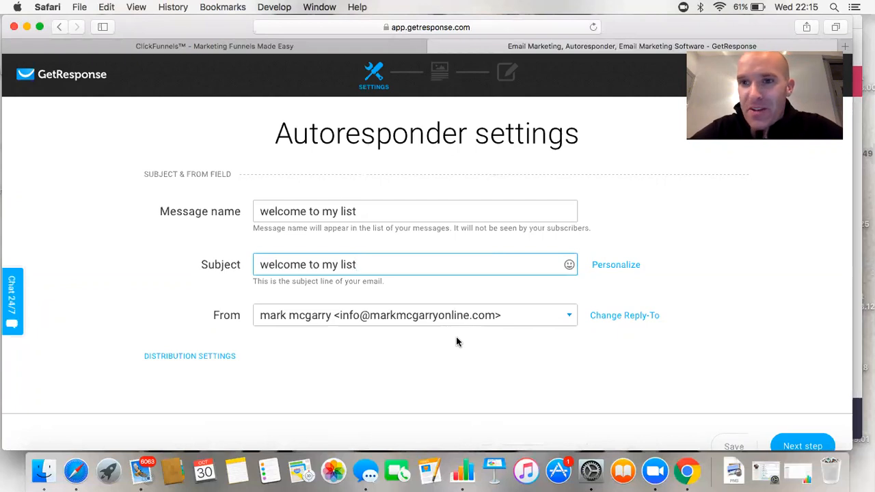
{"action": "scroll", "coordinate": [371, 254], "scroll_direction": "down", "scroll_amount": 1}
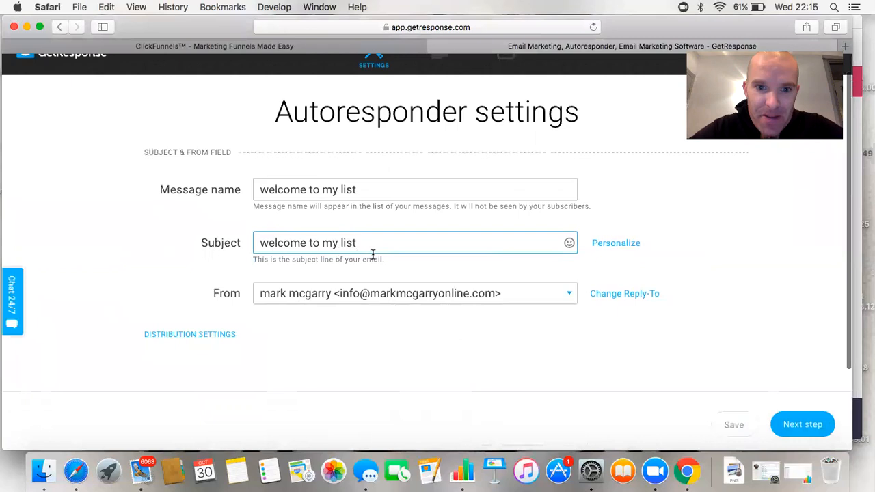
Continue to templates and start from scratch in the HTML code editor
{"action": "left_click", "coordinate": [806, 426]}
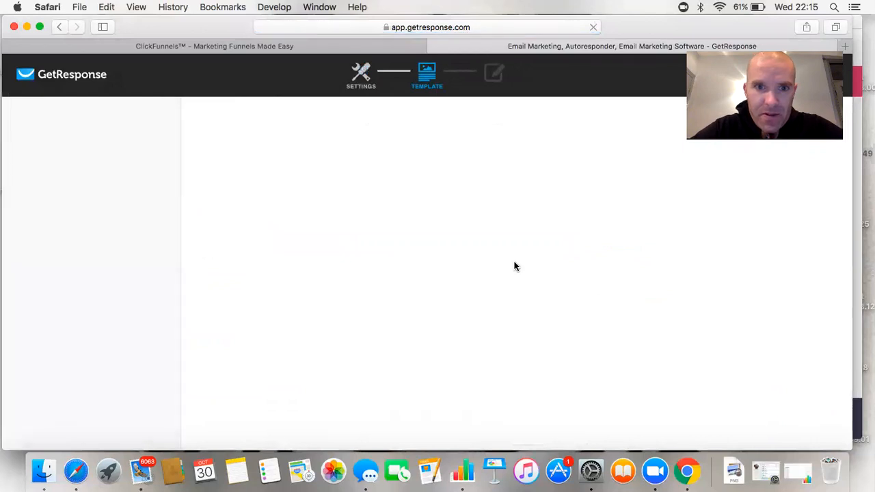
{"action": "scroll", "coordinate": [288, 260], "scroll_direction": "down", "scroll_amount": 2}
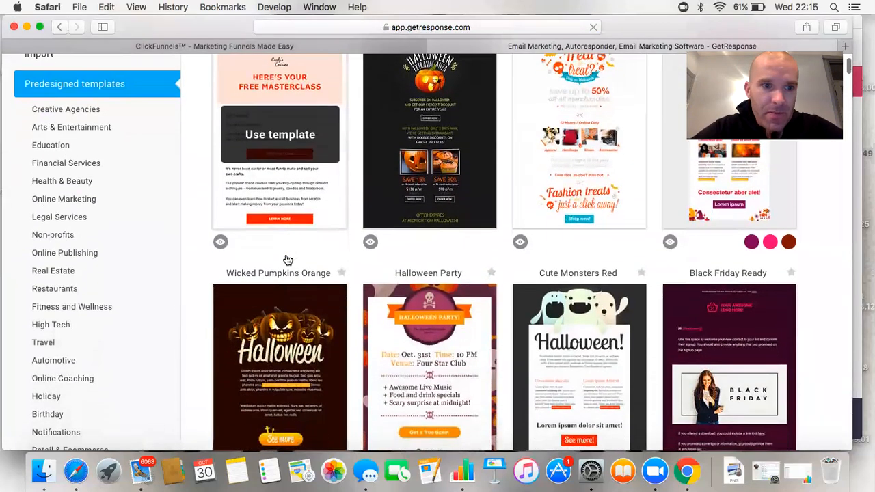
{"action": "scroll", "coordinate": [288, 261], "scroll_direction": "up", "scroll_amount": 2}
{"action": "left_click", "coordinate": [89, 128]}
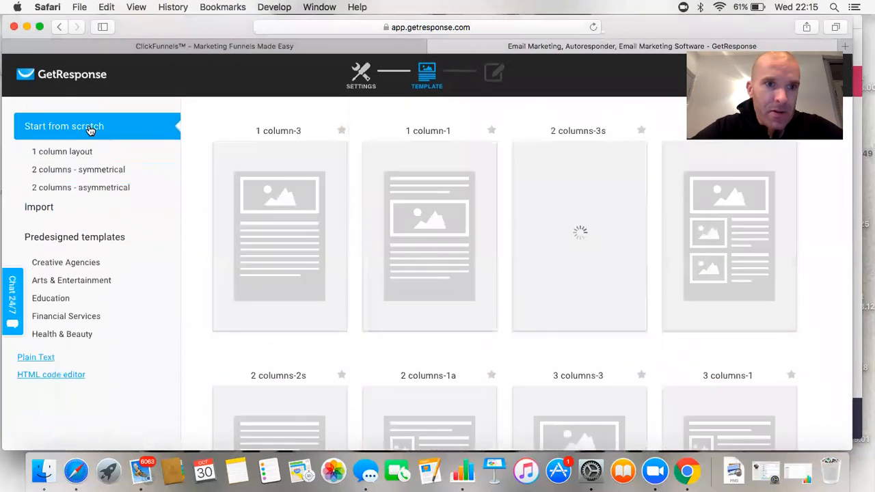
{"action": "scroll", "coordinate": [109, 156], "scroll_direction": "down", "scroll_amount": 5}
{"action": "scroll", "coordinate": [111, 158], "scroll_direction": "up", "scroll_amount": 2}
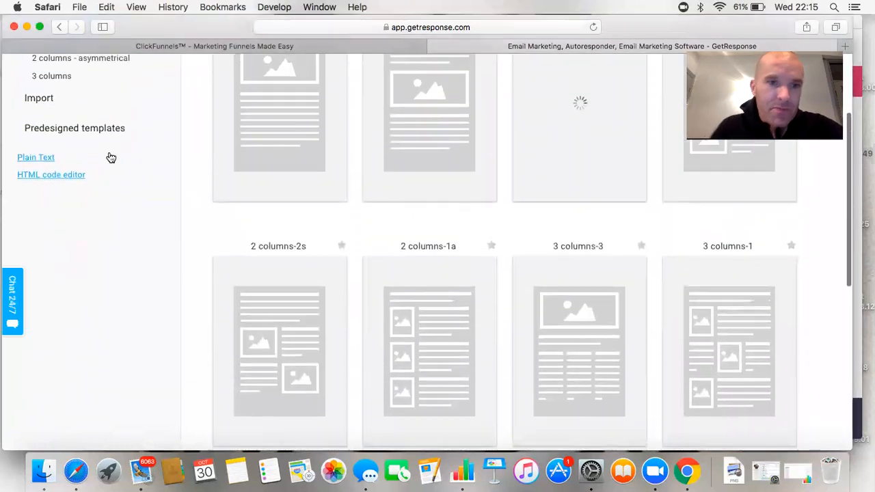
{"action": "left_click", "coordinate": [59, 189]}
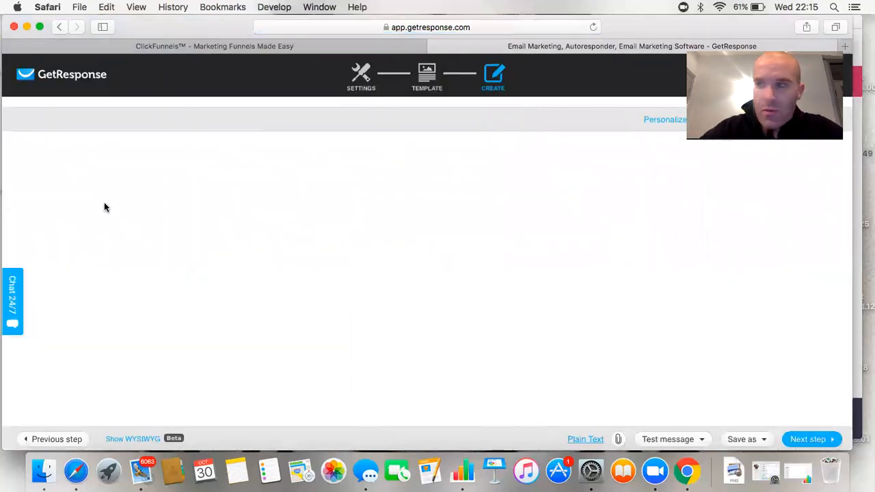
Switch to visual editing and type the greeting 'Welcome to my list!'
{"action": "scroll", "coordinate": [98, 250], "scroll_direction": "down", "scroll_amount": 1}
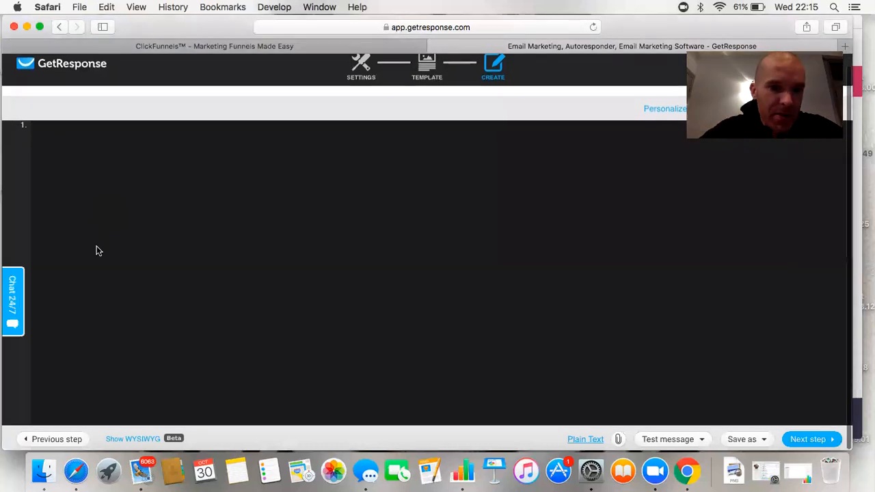
{"action": "left_click", "coordinate": [132, 439]}
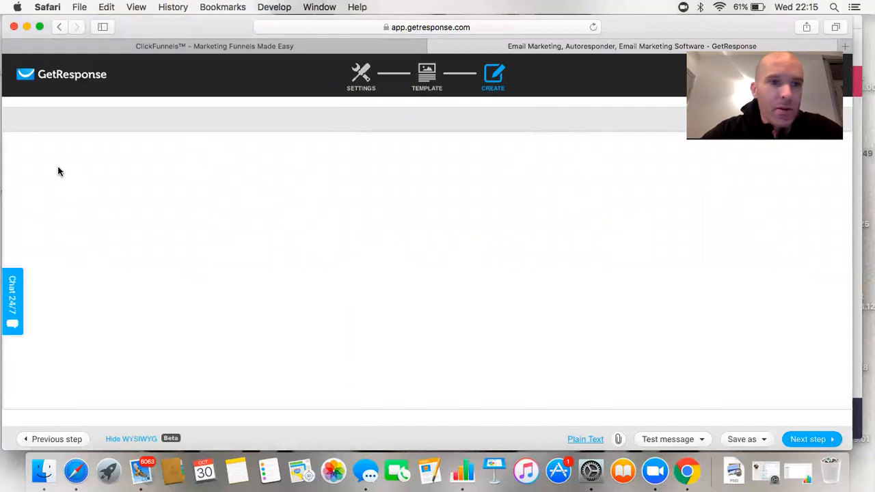
{"action": "type", "text": "Welcome to "}
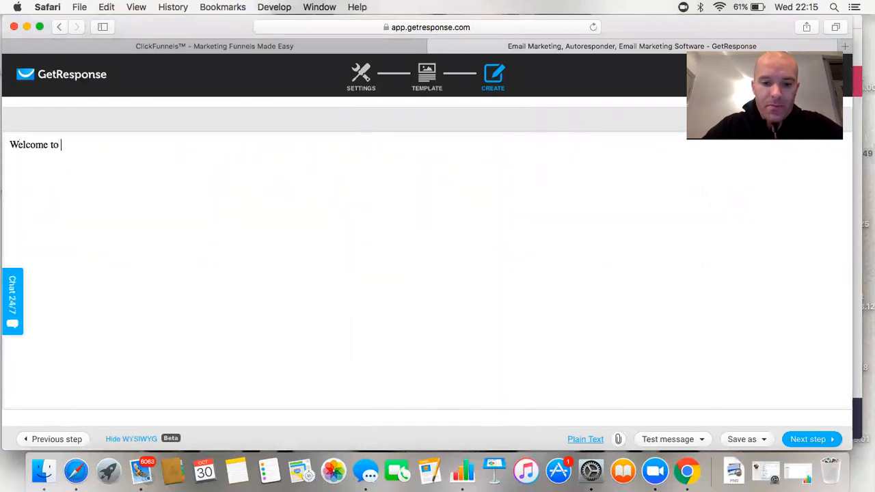
{"action": "type", "text": "my list!"}
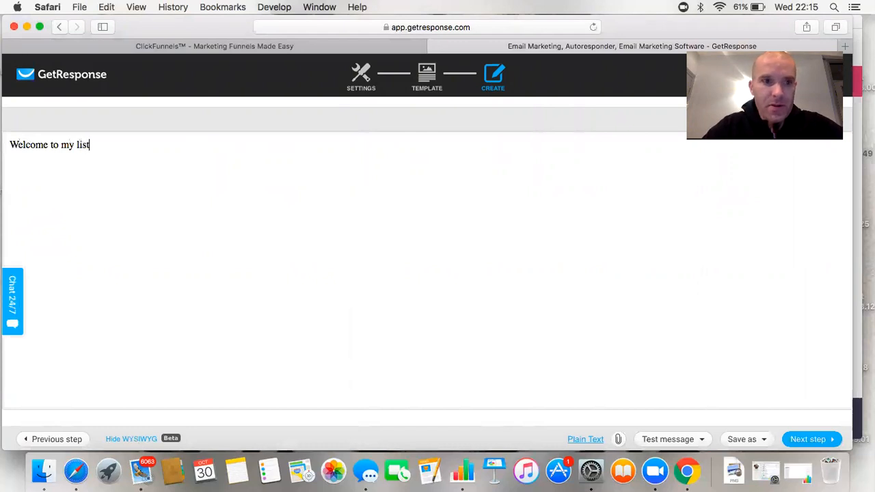
{"action": "key", "text": "Return"}
{"action": "key", "text": "Return"}
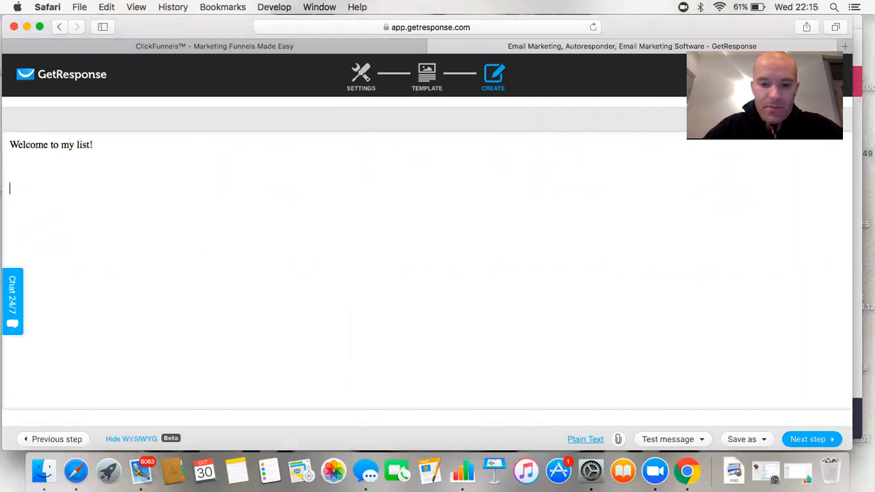
Add a line asking readers to whitelist future emails so they receive them
{"action": "type", "text": "please a"}
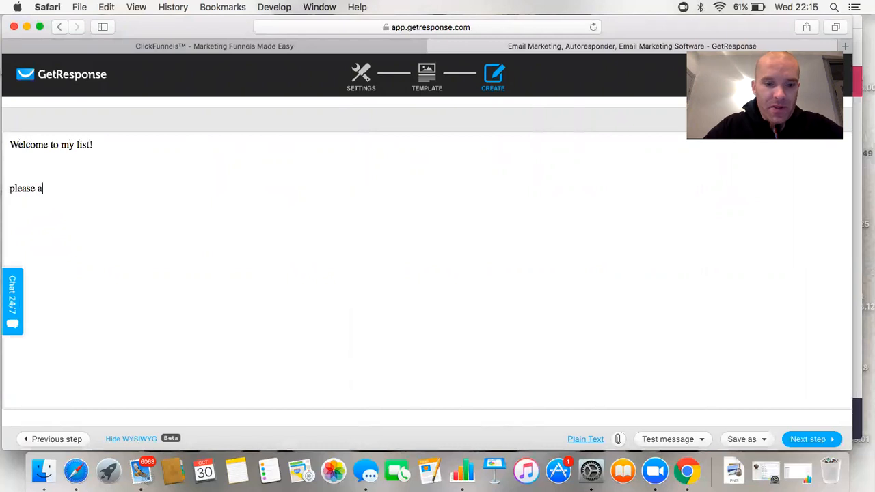
{"action": "key", "text": "BackSpace"}
{"action": "type", "text": "whi"}
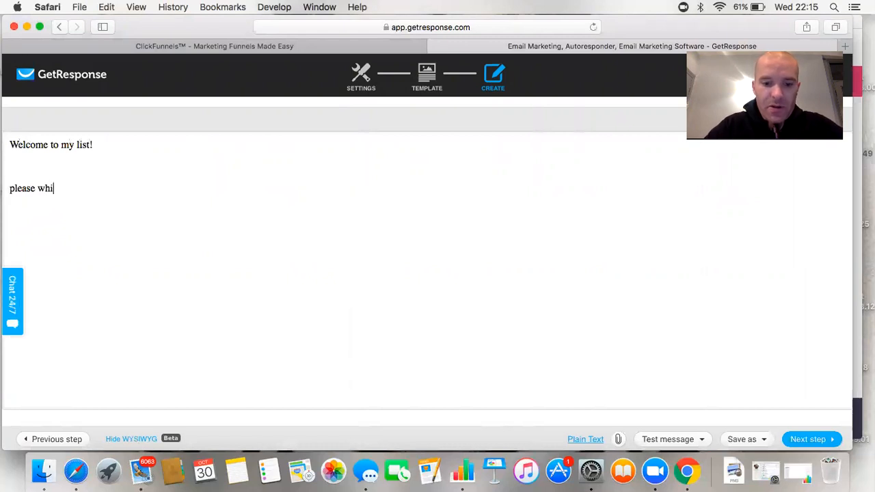
{"action": "type", "text": "temail"}
{"action": "key", "text": "BackSpace"}
{"action": "key", "text": "BackSpace"}
{"action": "key", "text": "BackSpace"}
{"action": "key", "text": "BackSpace"}
{"action": "type", "text": "t"}
{"action": "key", "text": "BackSpace"}
{"action": "type", "text": "mail"}
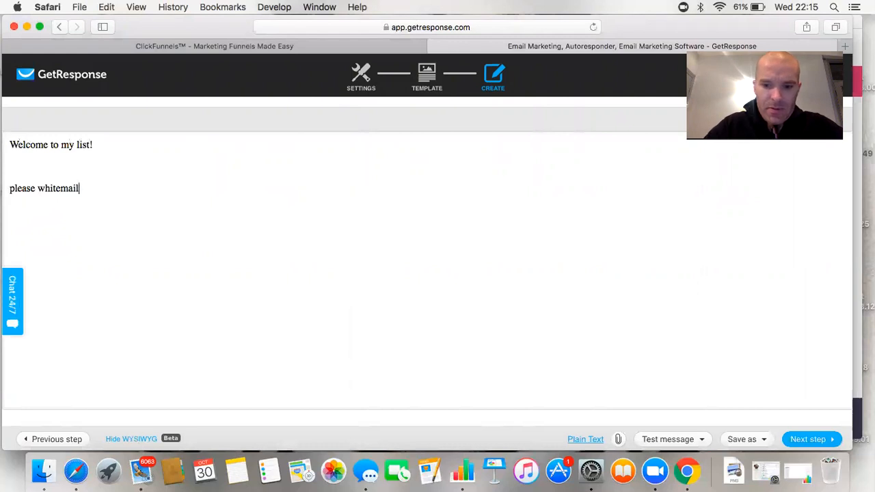
{"action": "type", "text": " my emai"}
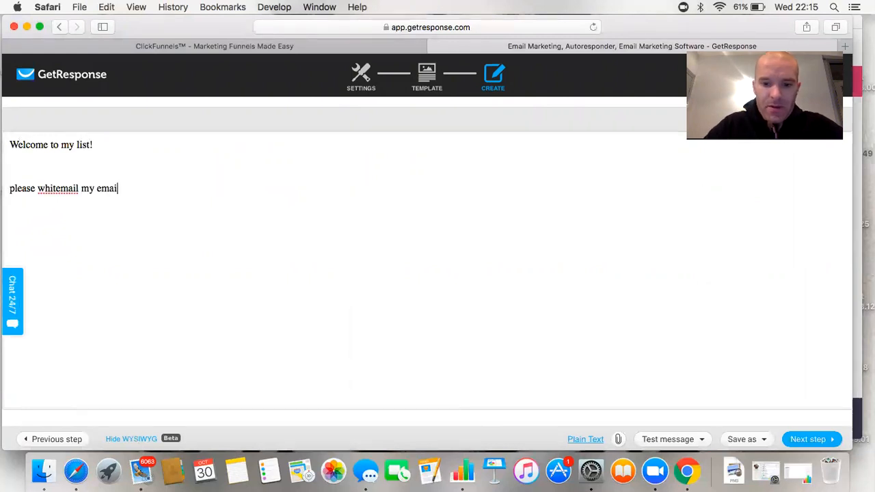
{"action": "type", "text": "ls in the fu"}
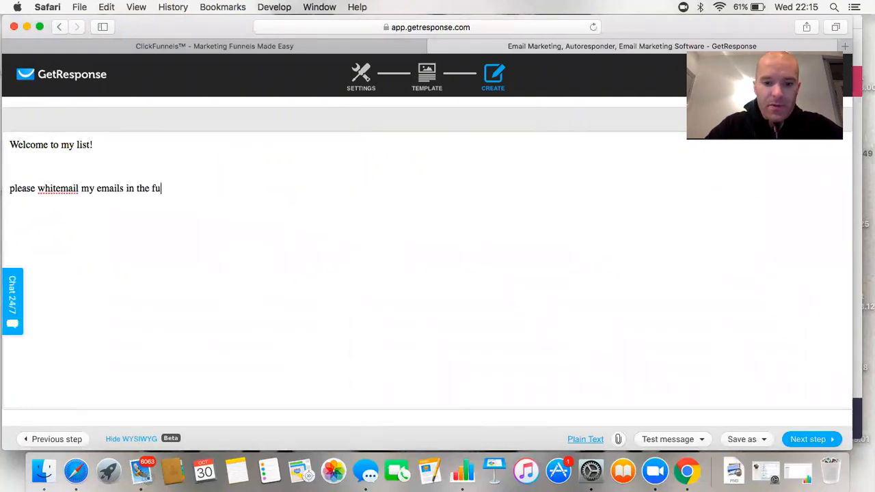
{"action": "type", "text": "ture so "}
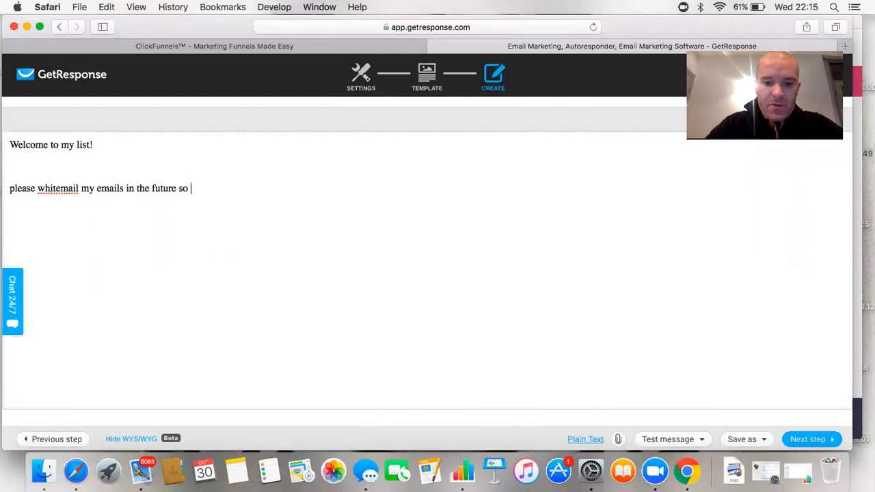
{"action": "type", "text": "you receive "}
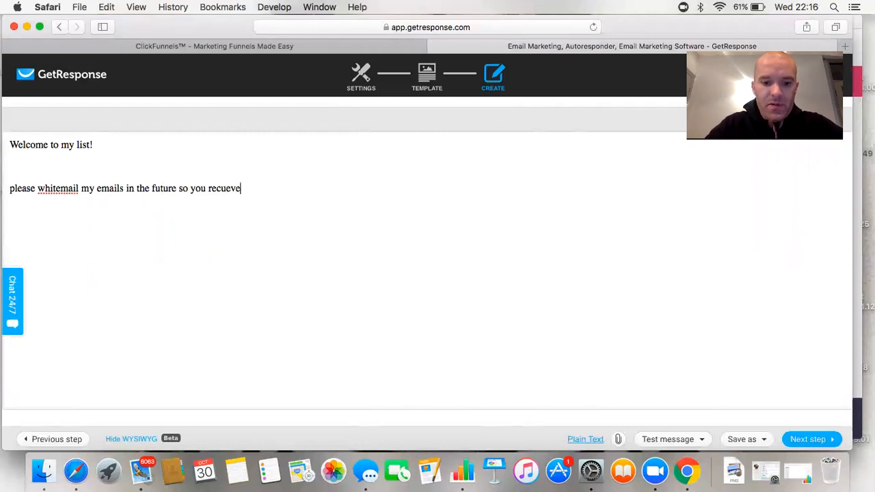
{"action": "type", "text": "my emauled"}
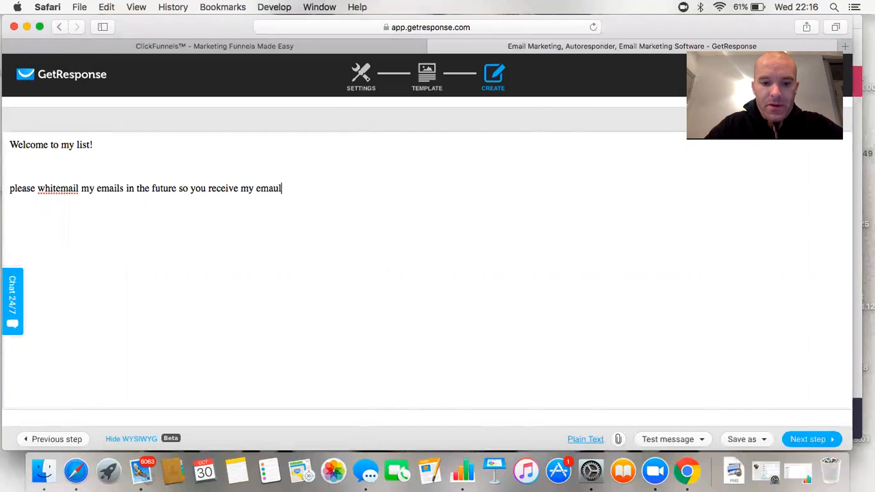
{"action": "key", "text": "BackSpace"}
{"action": "key", "text": "BackSpace"}
{"action": "key", "text": "BackSpace"}
{"action": "key", "text": "BackSpace"}
{"action": "type", "text": "ils!"}
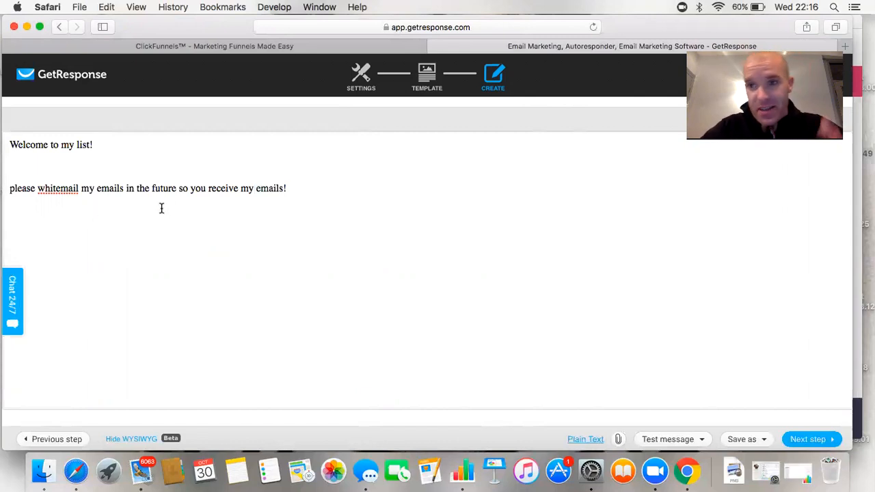
Sign off with 'Regards' followed by three empty lines
{"action": "type", "text": "Reharrsd"}
{"action": "key", "text": "BackSpace"}
{"action": "key", "text": "BackSpace"}
{"action": "key", "text": "BackSpace"}
{"action": "key", "text": "BackSpace"}
{"action": "key", "text": "BackSpace"}
{"action": "key", "text": "BackSpace"}
{"action": "type", "text": "gards"}
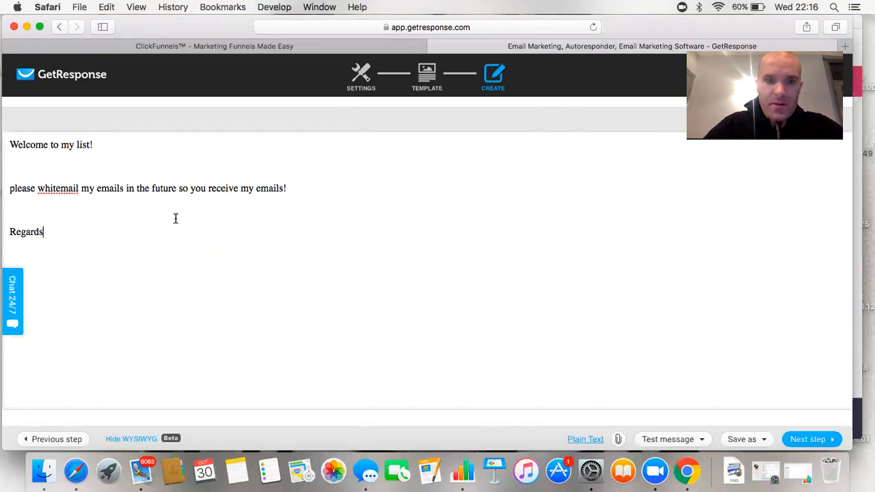
{"action": "key", "text": "Return"}
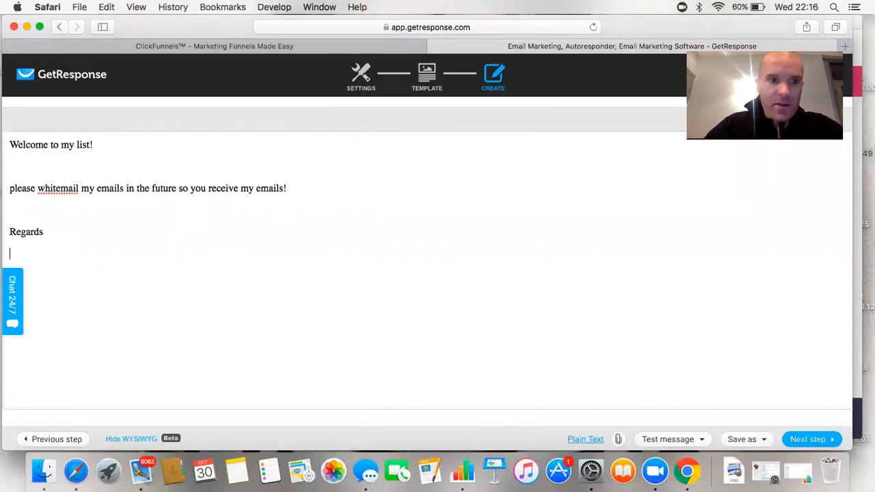
{"action": "key", "text": "Return"}
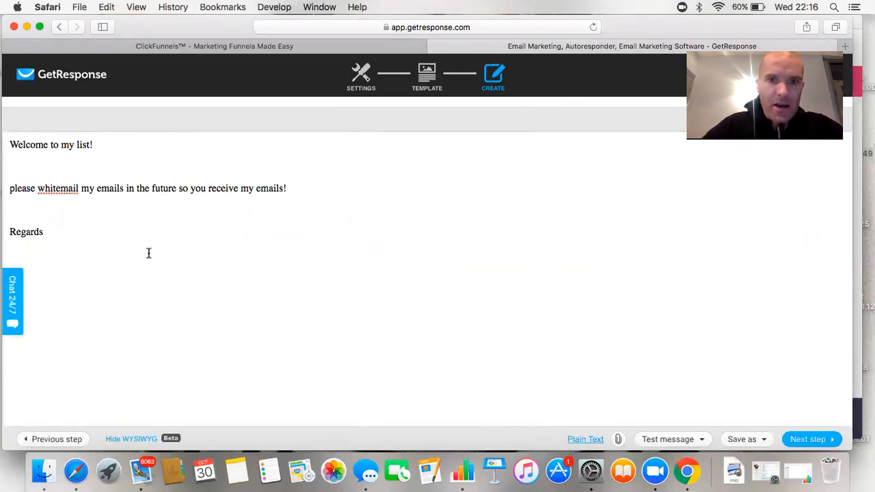
{"action": "key", "text": "Return"}
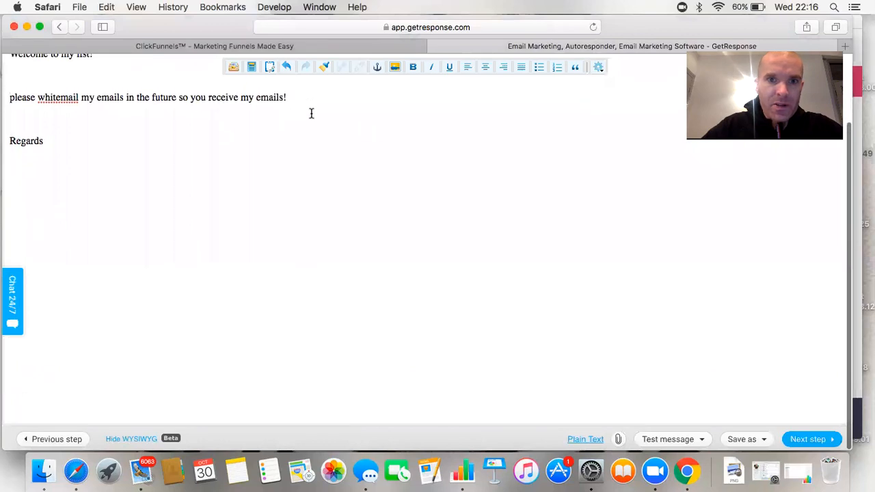
Select the whitelist request line and cancel the Insert/Edit Link dialog without linking
{"action": "left_click", "coordinate": [287, 96]}
{"action": "left_click_drag", "start_coordinate": [287, 97], "coordinate": [10, 94]}
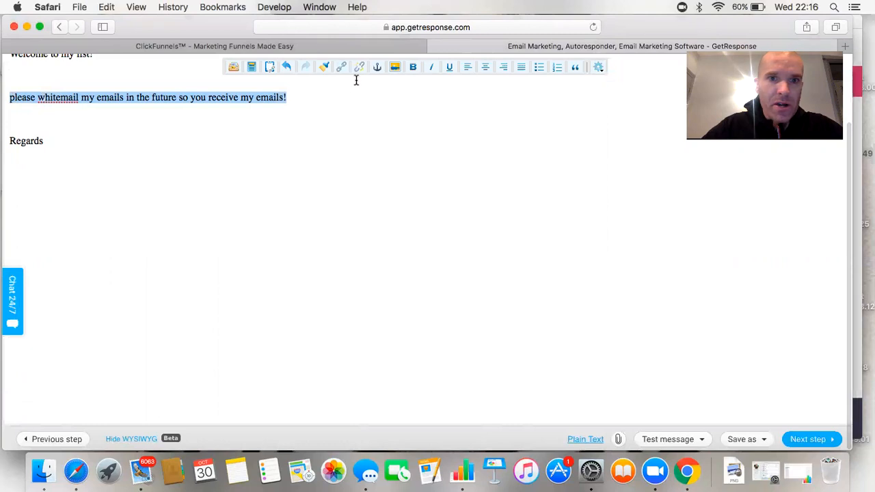
{"action": "left_click", "coordinate": [341, 67]}
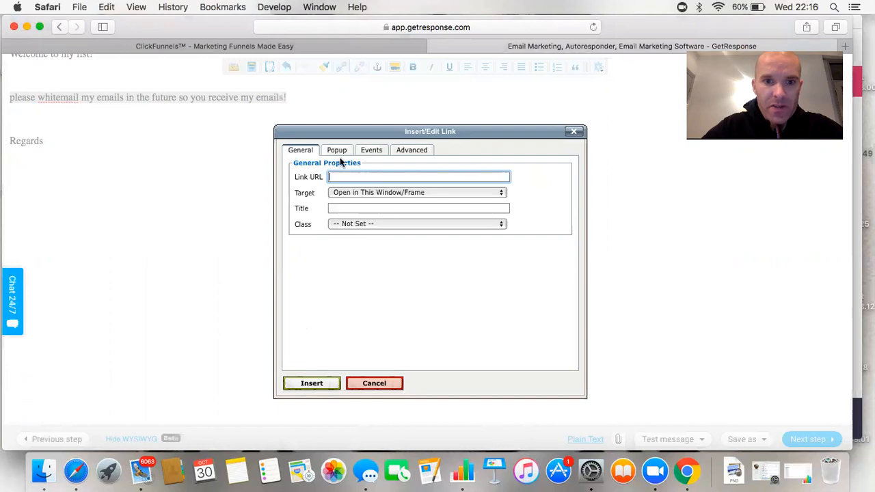
{"action": "left_click", "coordinate": [574, 132]}
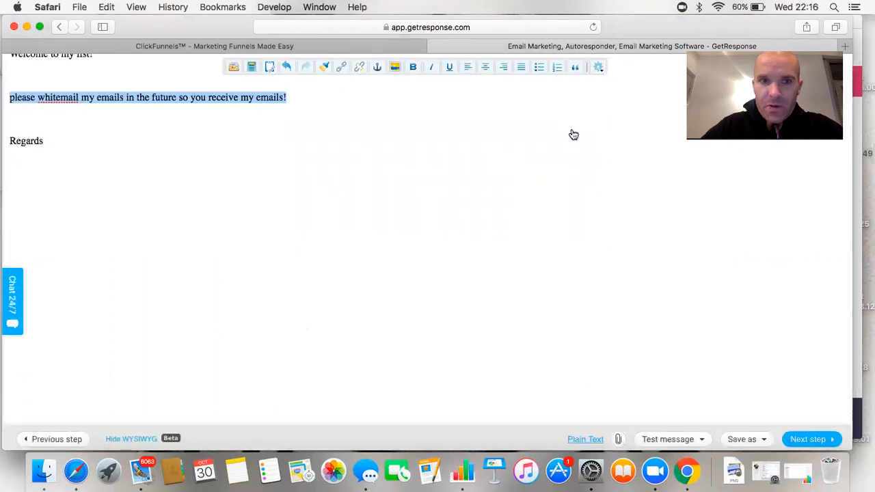
{"action": "scroll", "coordinate": [281, 180], "scroll_direction": "up", "scroll_amount": 2}
{"action": "scroll", "coordinate": [280, 179], "scroll_direction": "down", "scroll_amount": 1}
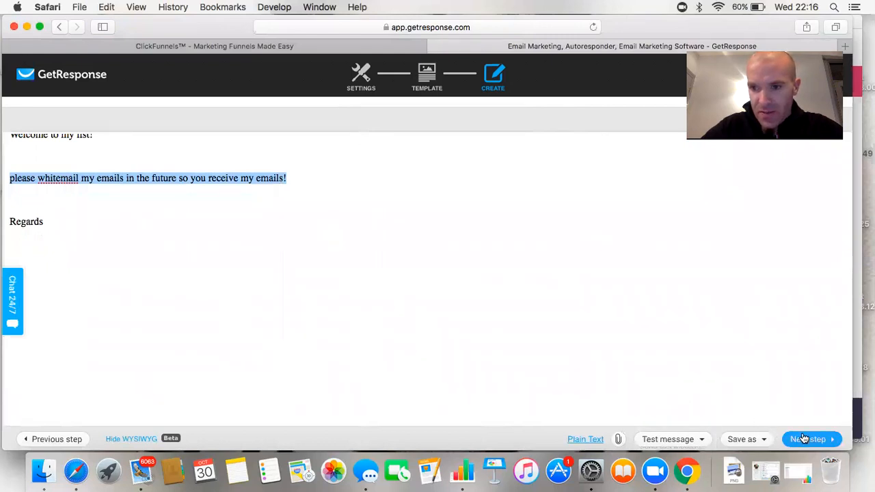
Run a SpamScore test (0.635, under 5.00), then continue to the next step
{"action": "left_click", "coordinate": [743, 438]}
{"action": "left_click", "coordinate": [687, 440]}
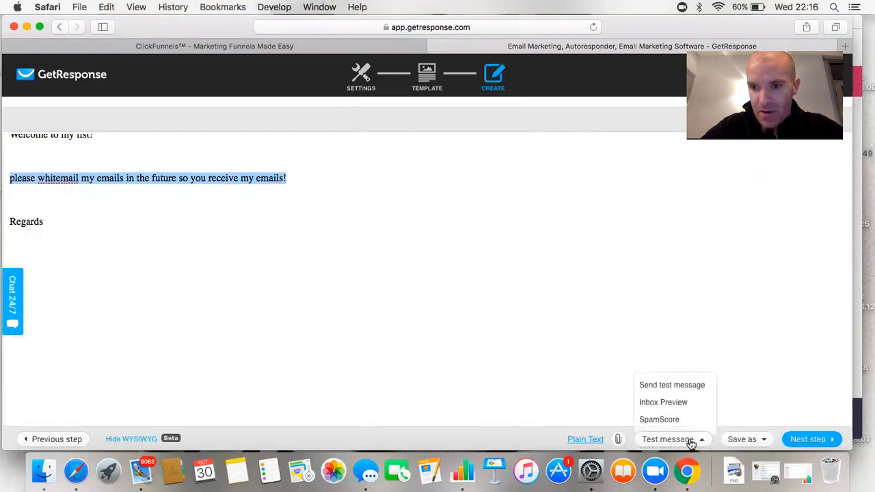
{"action": "left_click", "coordinate": [670, 421]}
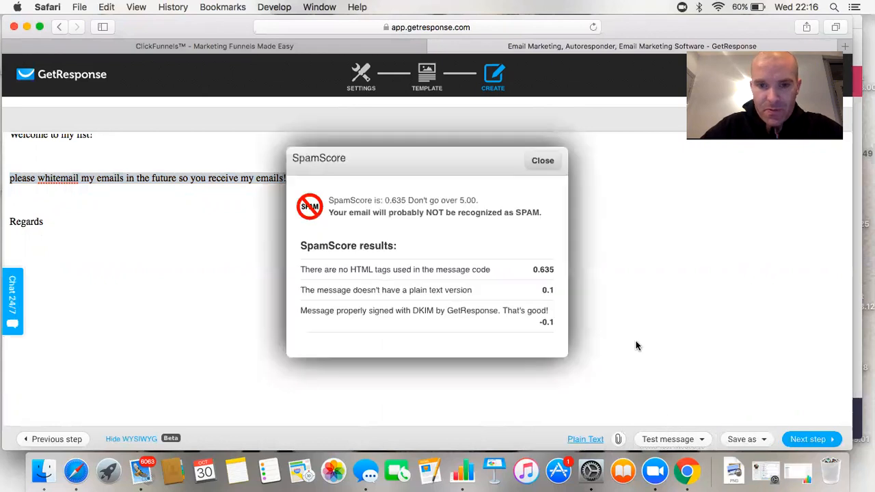
{"action": "left_click", "coordinate": [543, 161]}
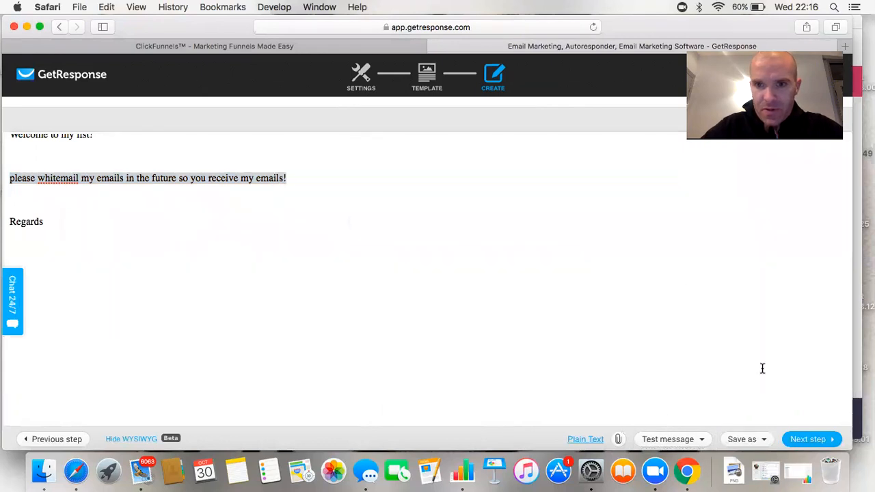
{"action": "left_click", "coordinate": [820, 440]}
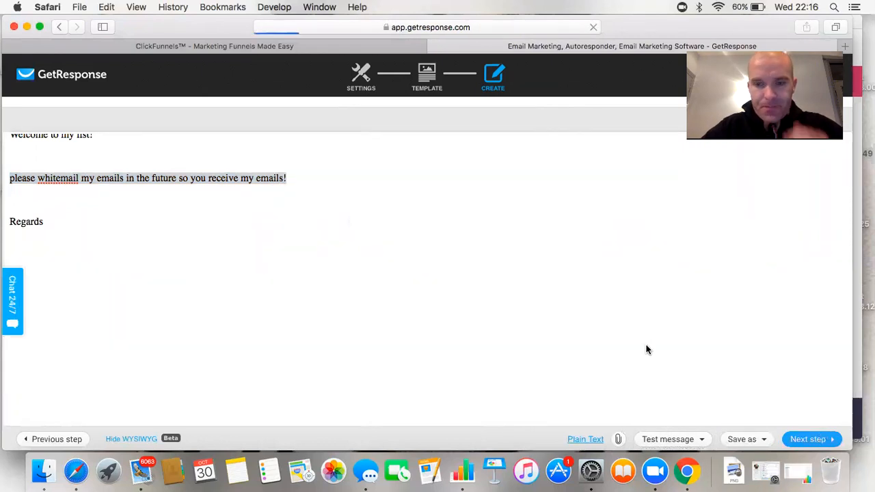
Publish the testvideolist autoresponder on day 0, sent immediately on all days of the week
{"action": "scroll", "coordinate": [508, 283], "scroll_direction": "down", "scroll_amount": 3}
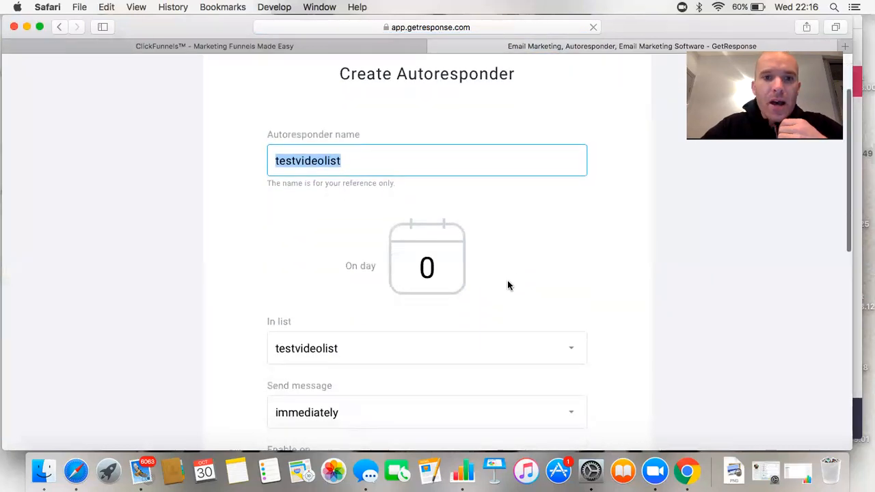
{"action": "left_click", "coordinate": [538, 236]}
{"action": "scroll", "coordinate": [354, 142], "scroll_direction": "down", "scroll_amount": 2}
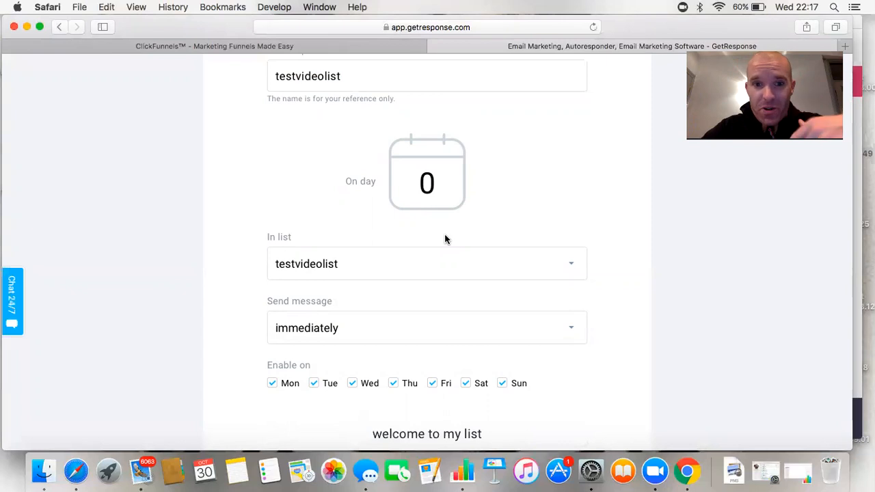
{"action": "scroll", "coordinate": [483, 250], "scroll_direction": "down", "scroll_amount": 10}
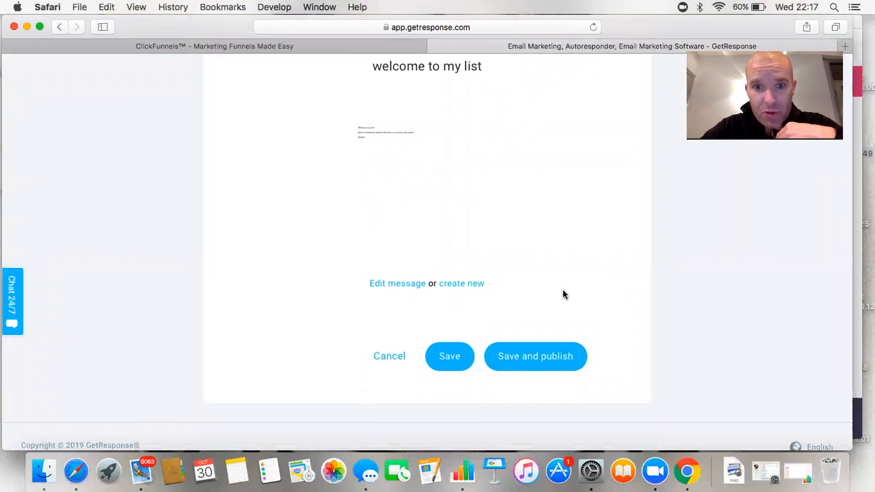
{"action": "left_click", "coordinate": [559, 364]}
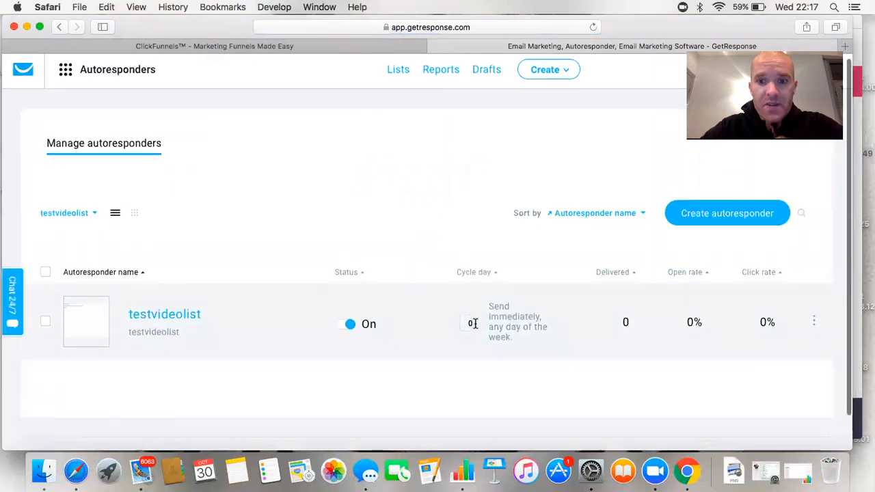
Start a fresh autoresponder from the Manage autoresponders page
{"action": "scroll", "coordinate": [506, 318], "scroll_direction": "down", "scroll_amount": 2}
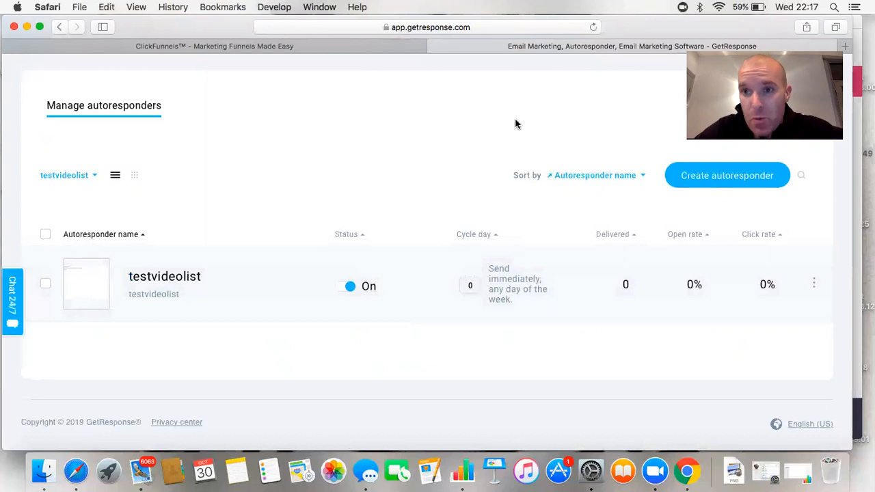
{"action": "left_click", "coordinate": [708, 176]}
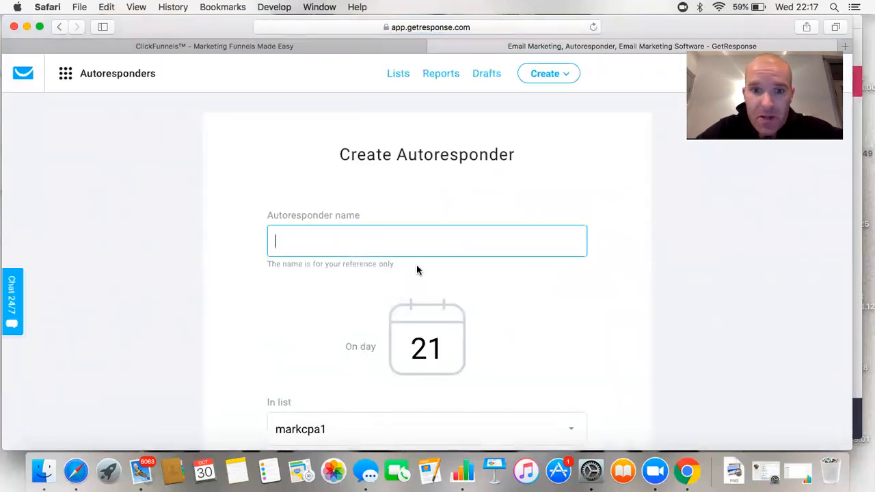
Change the autoresponder's send day from 21 to 0
{"action": "left_click", "coordinate": [449, 350]}
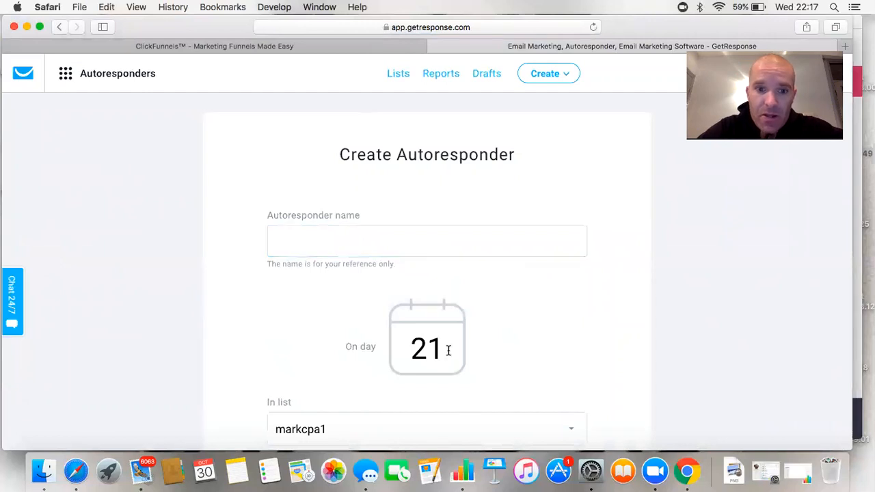
{"action": "scroll", "coordinate": [449, 351], "scroll_direction": "down", "scroll_amount": 6}
{"action": "scroll", "coordinate": [449, 350], "scroll_direction": "up", "scroll_amount": 4}
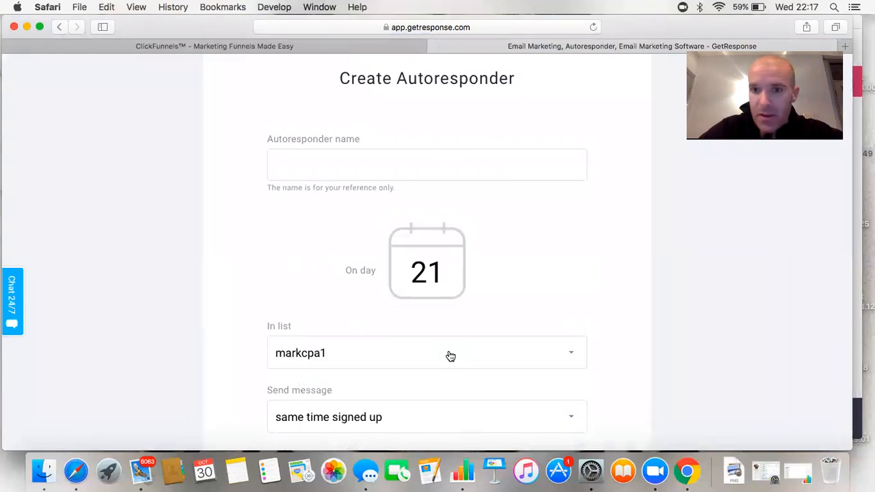
{"action": "key", "text": "BackSpace"}
{"action": "key", "text": "BackSpace"}
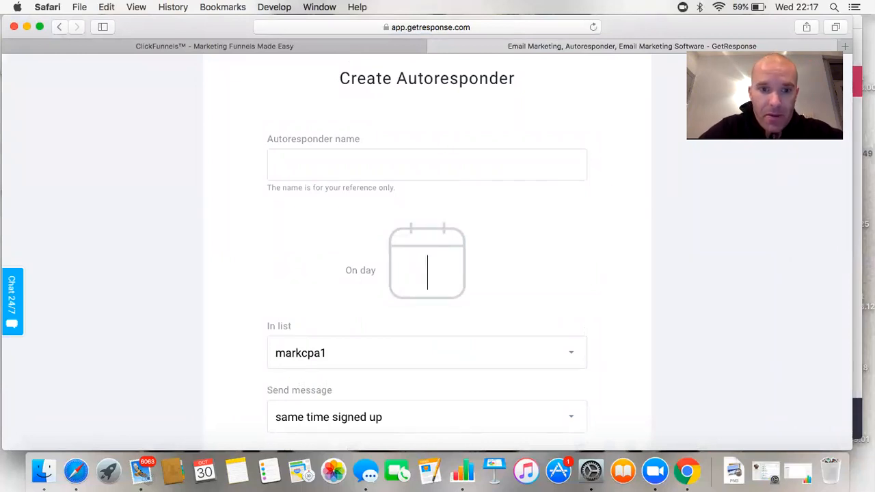
{"action": "scroll", "coordinate": [441, 303], "scroll_direction": "down", "scroll_amount": 3}
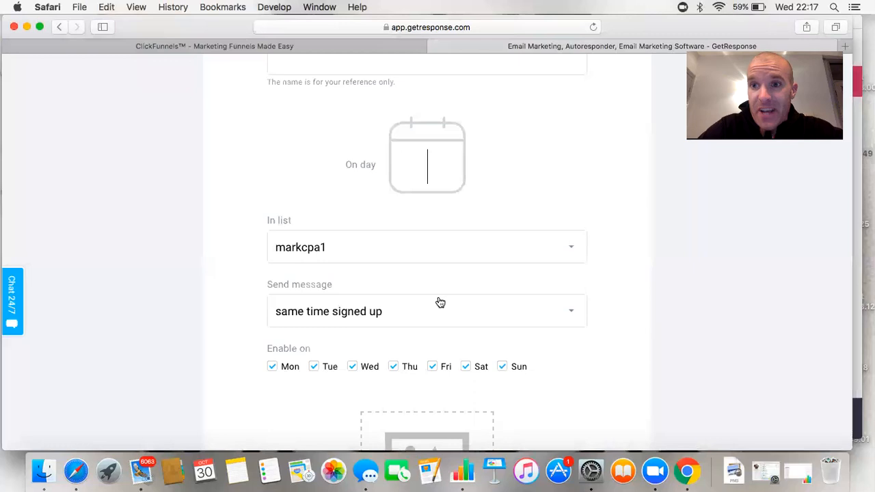
{"action": "type", "text": "0"}
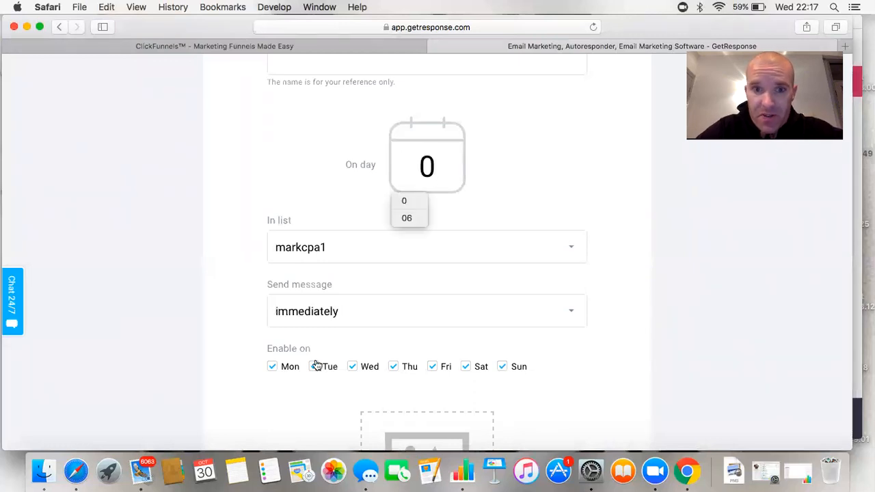
Set the message to send with a delay of 8 hours
{"action": "left_click", "coordinate": [571, 312]}
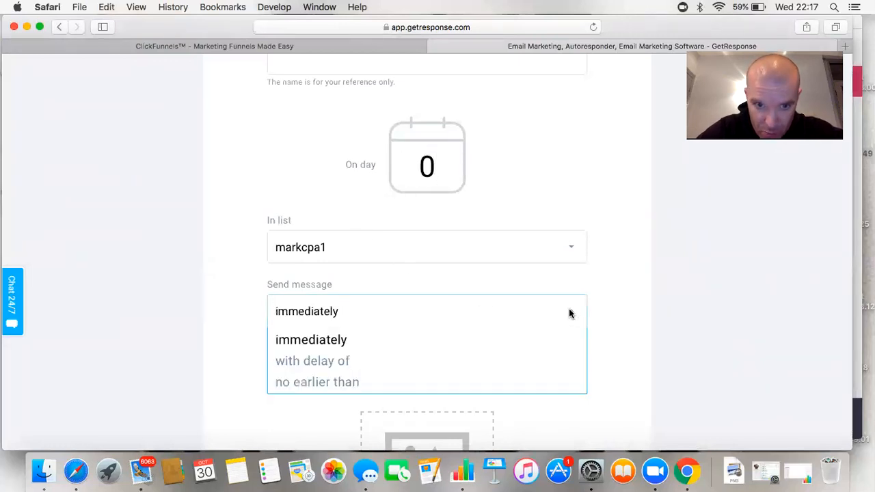
{"action": "left_click", "coordinate": [323, 362]}
{"action": "left_click", "coordinate": [294, 376]}
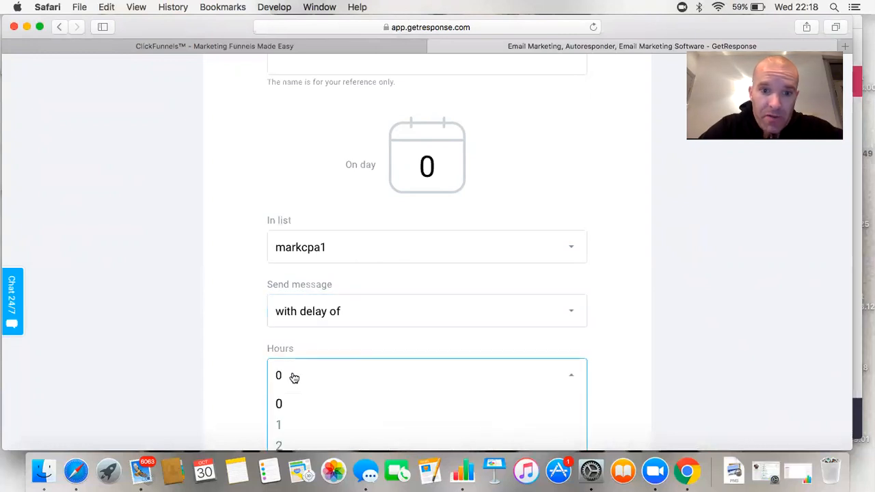
{"action": "scroll", "coordinate": [303, 354], "scroll_direction": "down", "scroll_amount": 5}
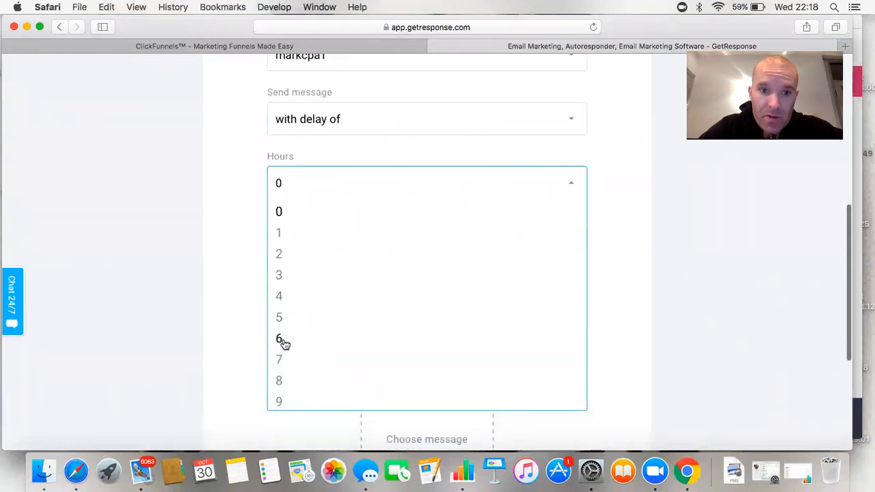
{"action": "left_click", "coordinate": [280, 380]}
{"action": "scroll", "coordinate": [373, 199], "scroll_direction": "up", "scroll_amount": 3}
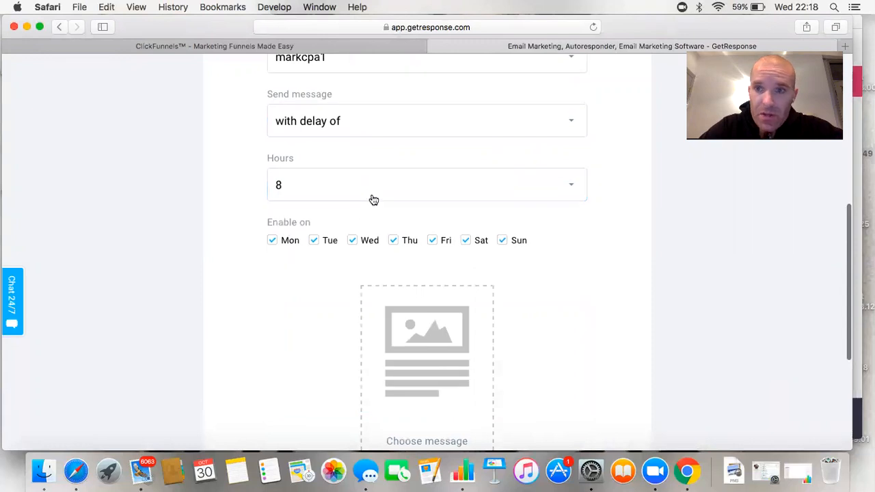
{"action": "scroll", "coordinate": [374, 199], "scroll_direction": "up", "scroll_amount": 4}
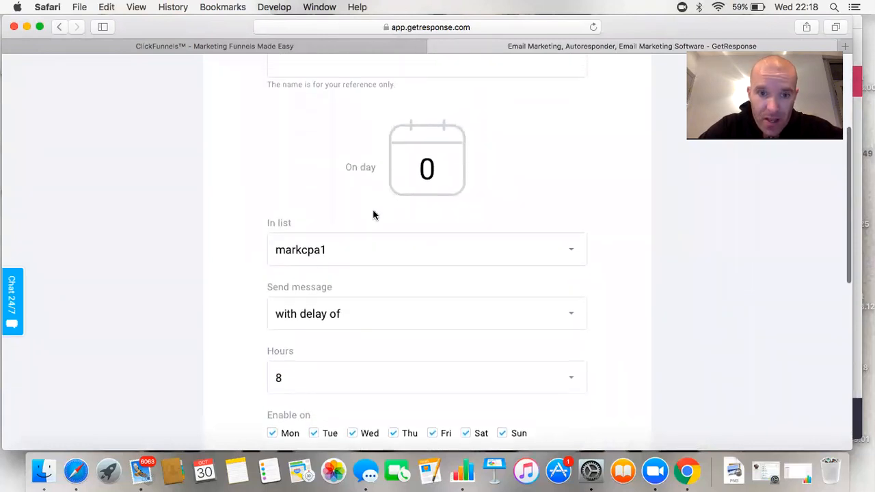
{"action": "scroll", "coordinate": [397, 211], "scroll_direction": "down", "scroll_amount": 1}
{"action": "scroll", "coordinate": [374, 216], "scroll_direction": "up", "scroll_amount": 2}
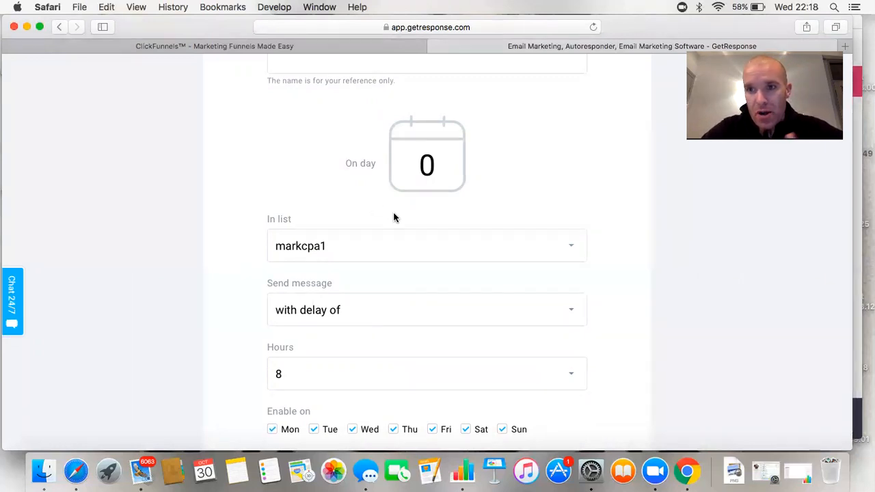
Change the send day to 1 and send at the same time the contact signed up
{"action": "left_click", "coordinate": [442, 171]}
{"action": "key", "text": "BackSpace"}
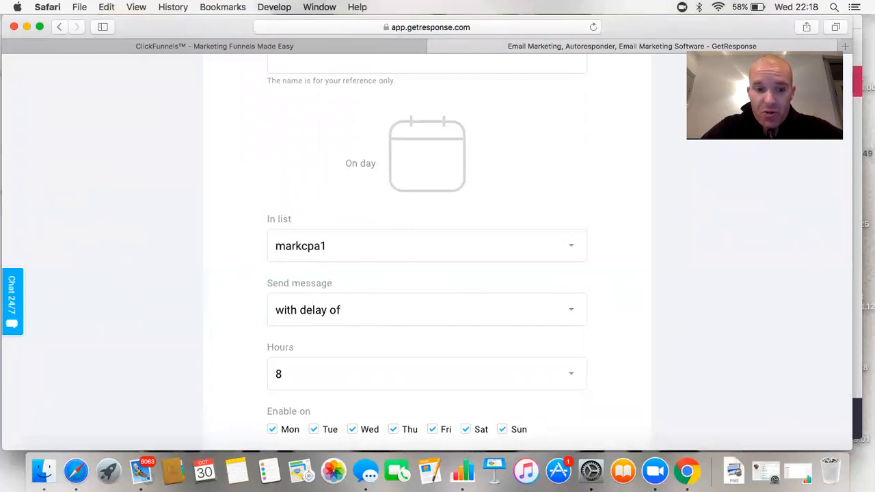
{"action": "type", "text": "1"}
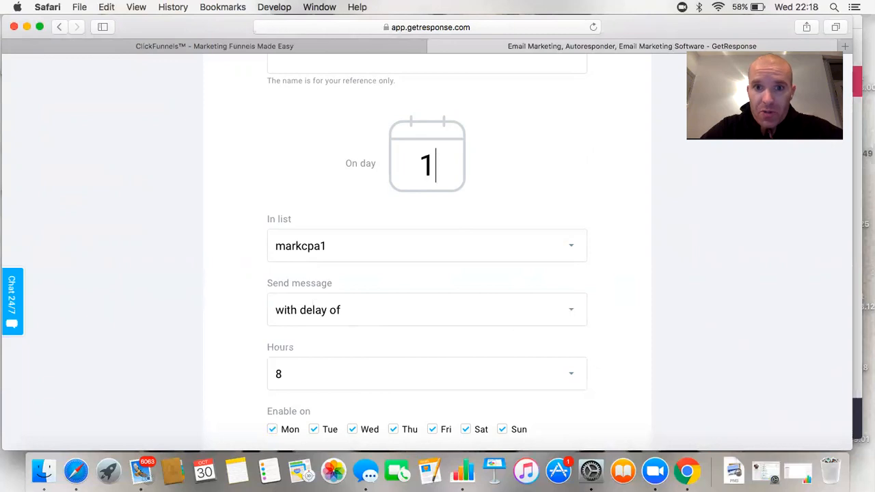
{"action": "left_click", "coordinate": [516, 162]}
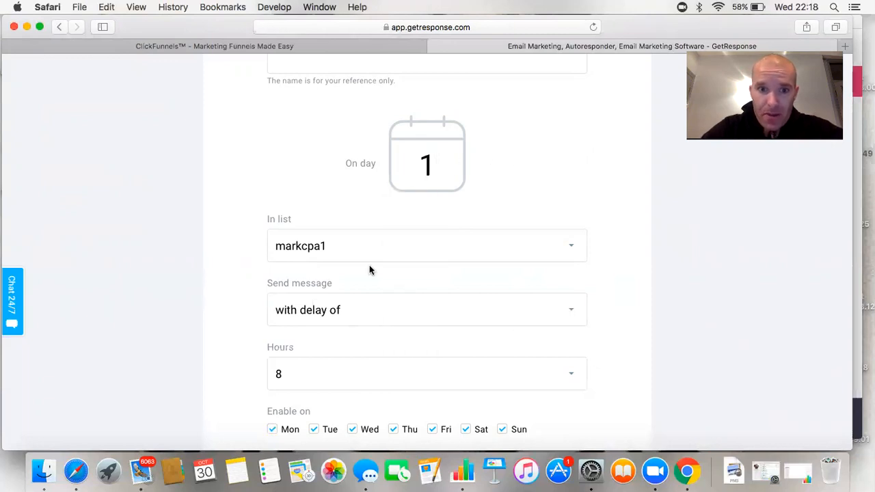
{"action": "left_click", "coordinate": [572, 313]}
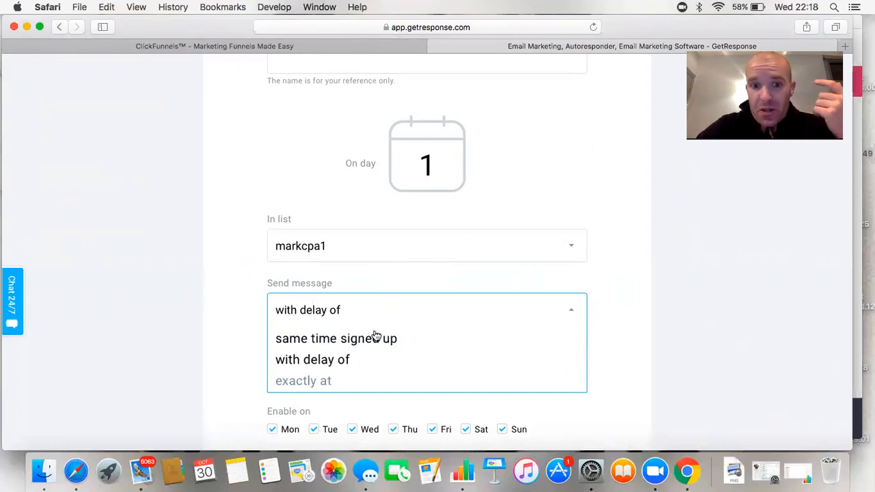
{"action": "left_click", "coordinate": [378, 340]}
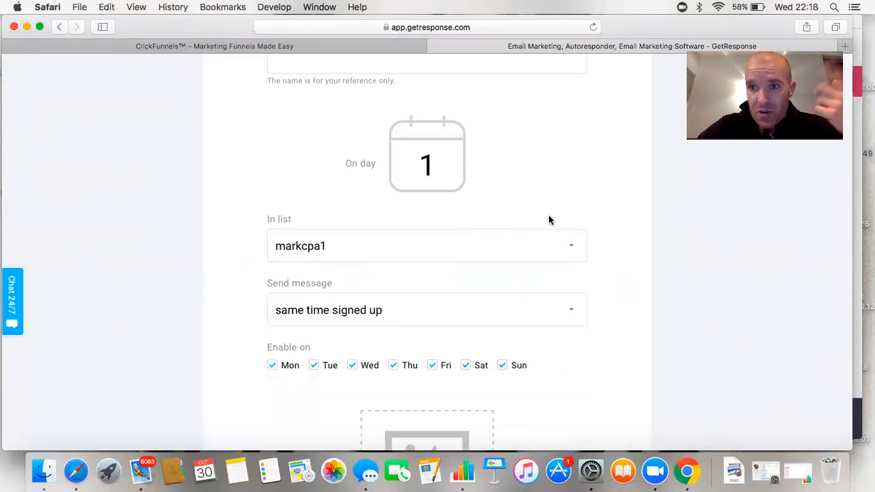
{"action": "scroll", "coordinate": [548, 219], "scroll_direction": "down", "scroll_amount": 2}
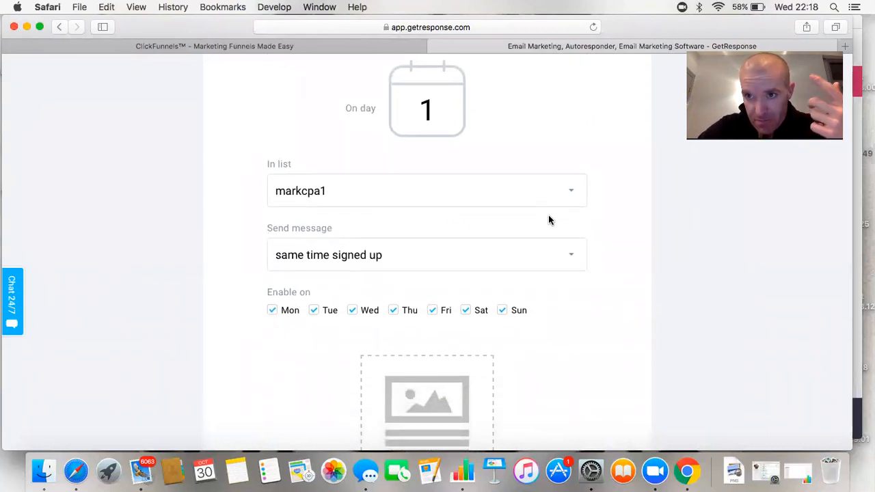
{"action": "scroll", "coordinate": [548, 219], "scroll_direction": "down", "scroll_amount": 2}
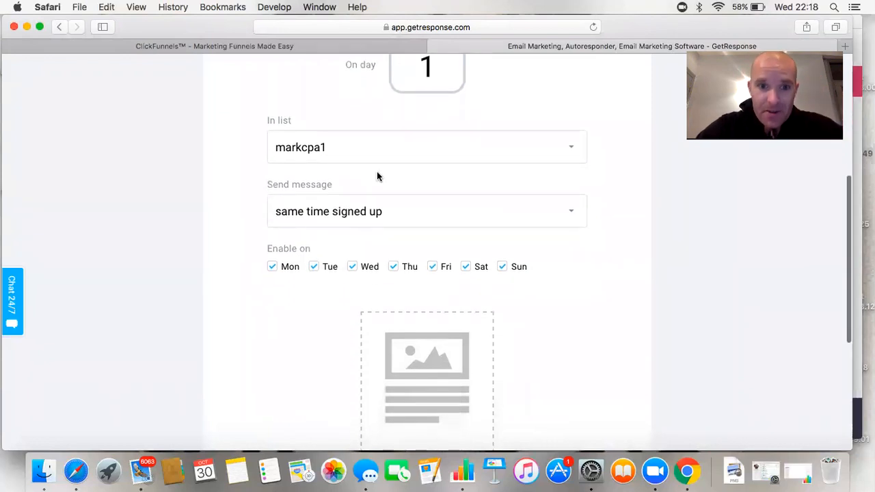
{"action": "scroll", "coordinate": [424, 205], "scroll_direction": "down", "scroll_amount": 2}
{"action": "scroll", "coordinate": [450, 231], "scroll_direction": "down", "scroll_amount": 2}
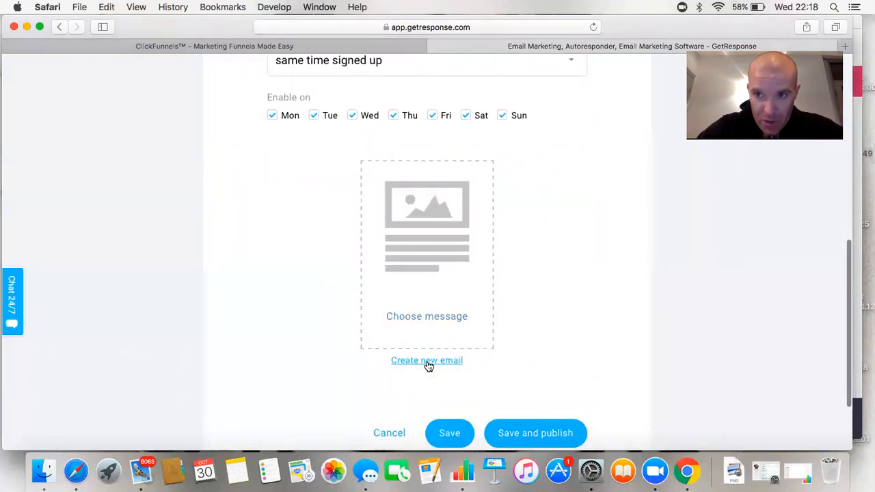
Create a new email with message name and subject both 'welcome', then proceed to templates
{"action": "left_click", "coordinate": [426, 363]}
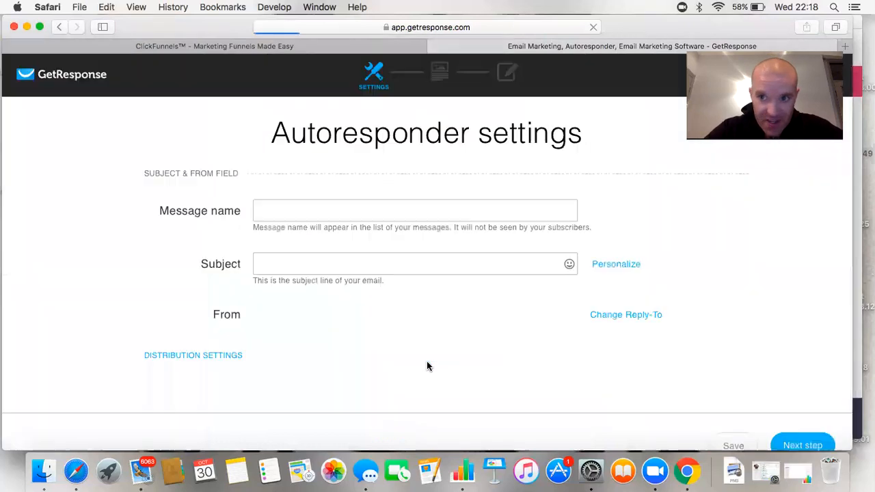
{"action": "left_click", "coordinate": [305, 220]}
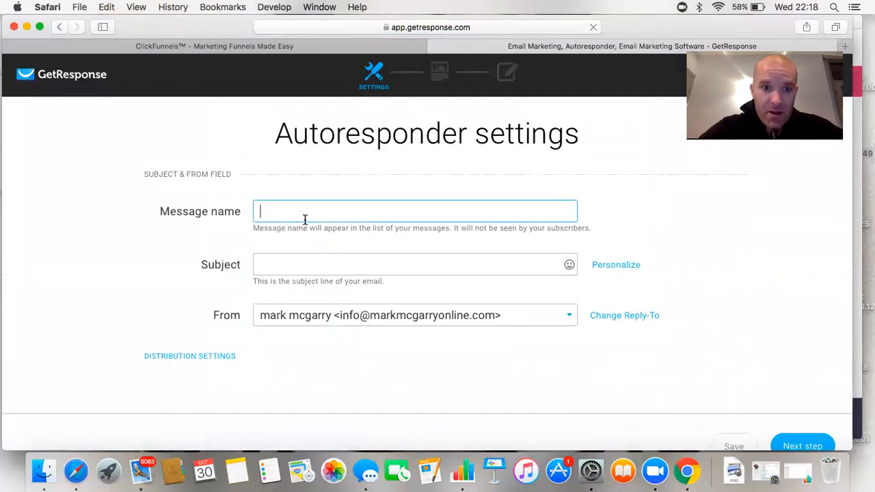
{"action": "type", "text": "welcome"}
{"action": "left_click", "coordinate": [293, 267]}
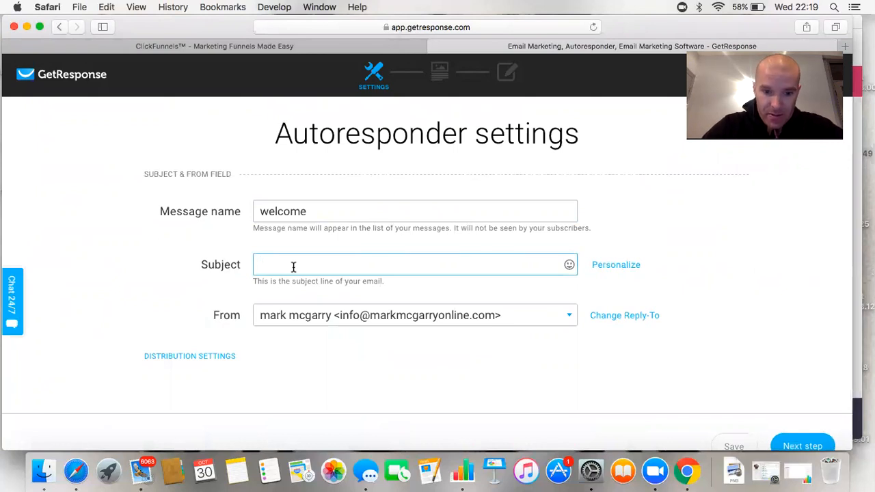
{"action": "type", "text": "me"}
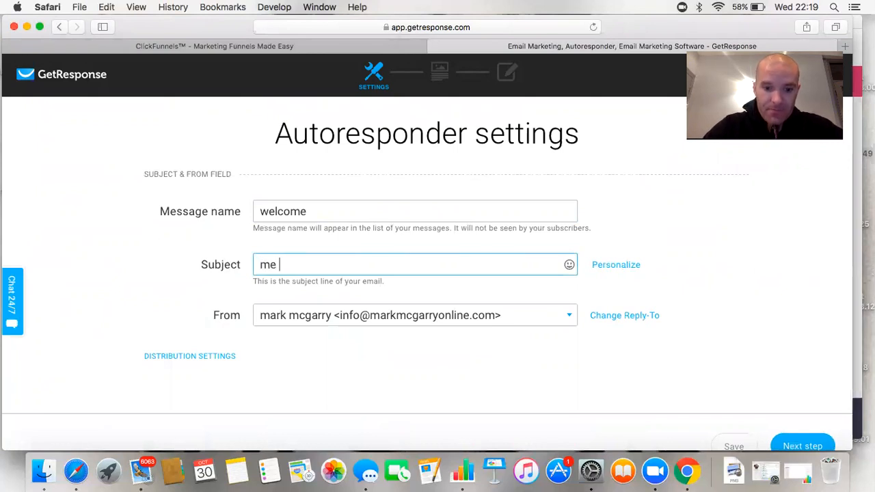
{"action": "key", "text": "BackSpace"}
{"action": "key", "text": "BackSpace"}
{"action": "key", "text": "BackSpace"}
{"action": "type", "text": "welocme"}
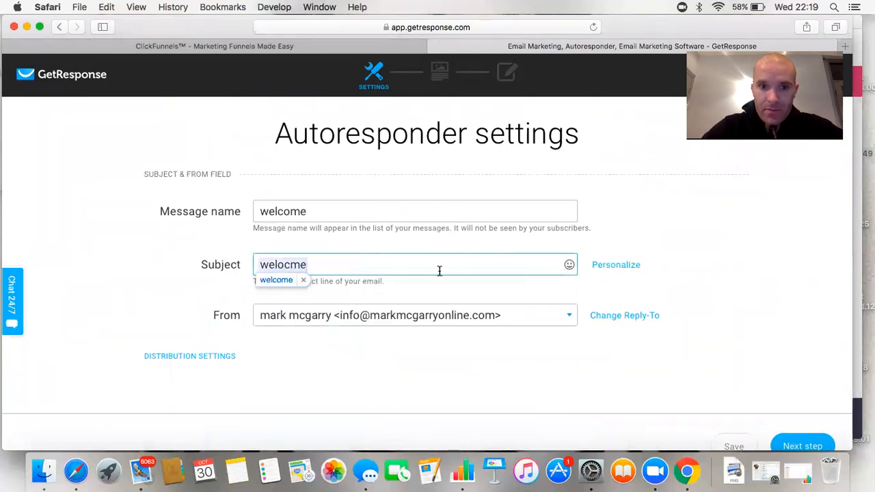
{"action": "left_click", "coordinate": [290, 281]}
{"action": "scroll", "coordinate": [422, 249], "scroll_direction": "down", "scroll_amount": 5}
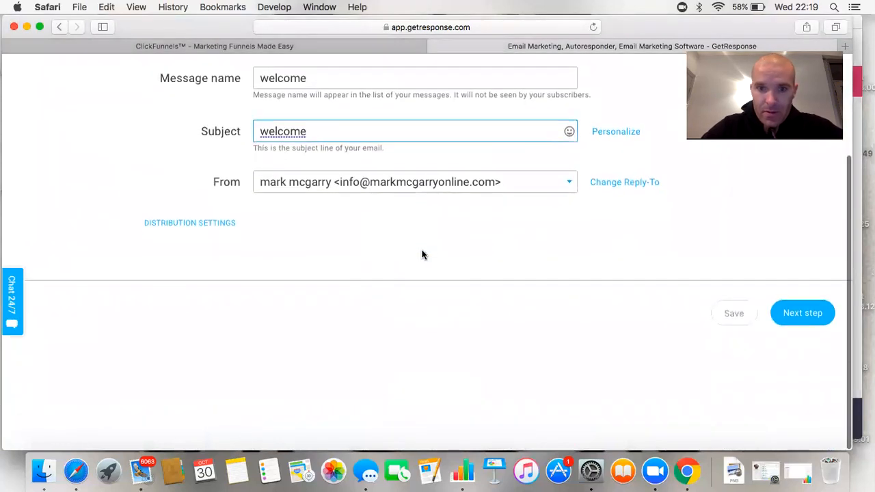
{"action": "left_click", "coordinate": [812, 317]}
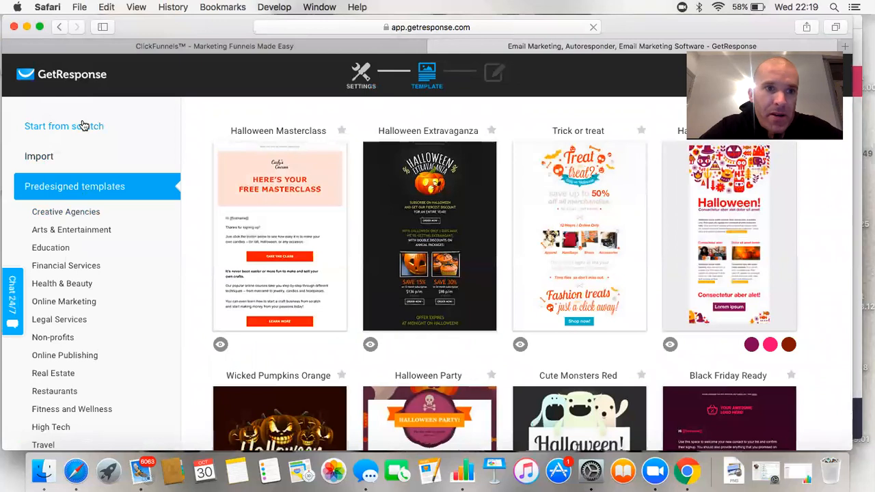
Start from a blank HTML layout and switch the editor to WYSIWYG mode
{"action": "left_click", "coordinate": [82, 126]}
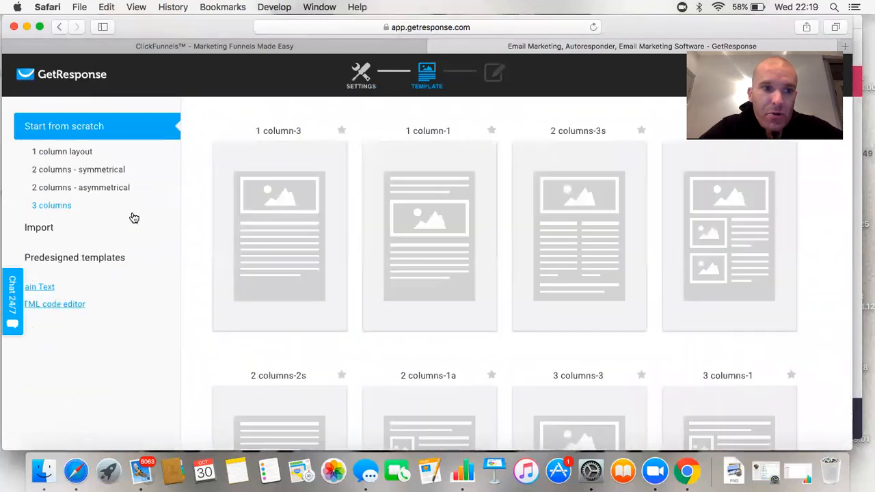
{"action": "scroll", "coordinate": [110, 217], "scroll_direction": "down", "scroll_amount": 4}
{"action": "left_click", "coordinate": [69, 184]}
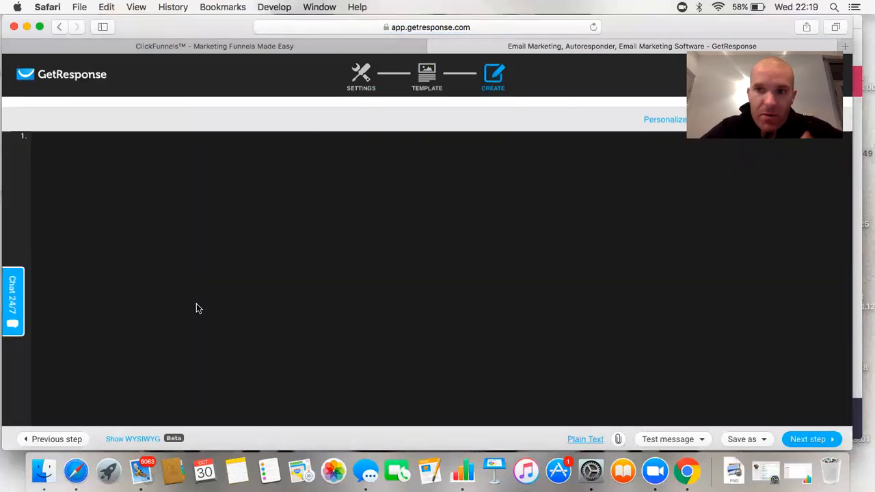
{"action": "left_click", "coordinate": [150, 440]}
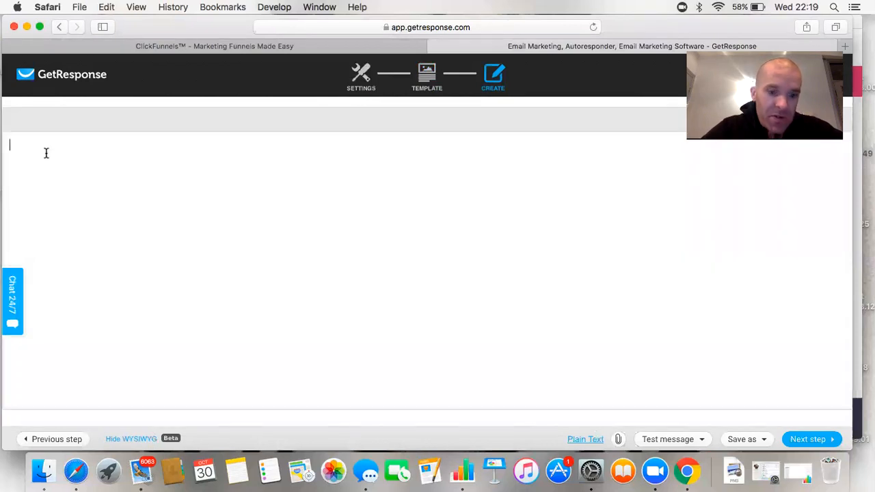
Type the body lines 'hey', 'me again' and 'welcome again'
{"action": "type", "text": "hey "}
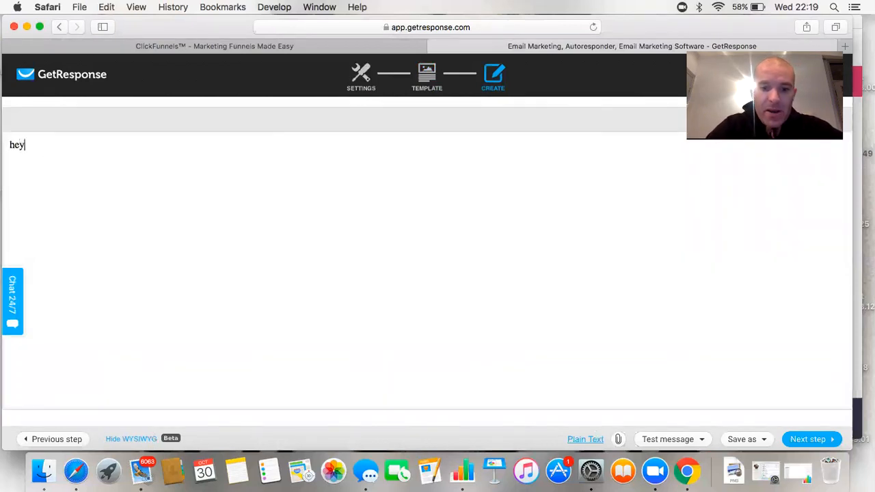
{"action": "type", "text": "me agai"}
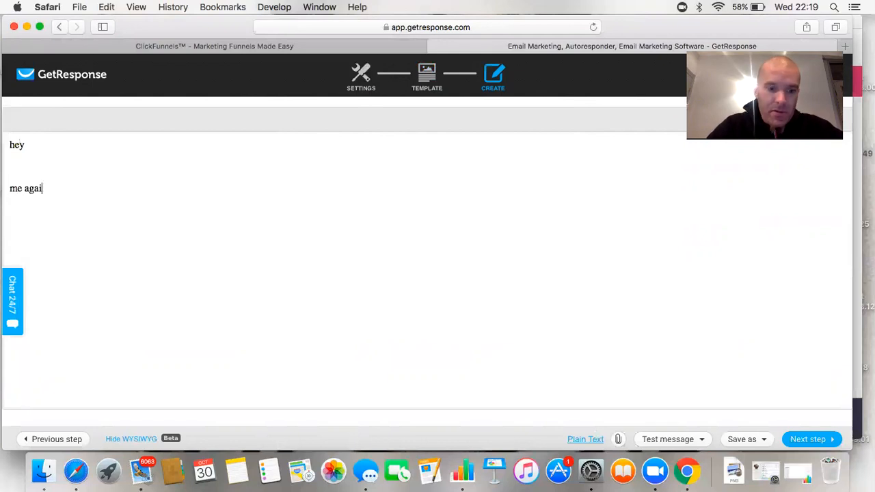
{"action": "key", "text": "Return"}
{"action": "type", "text": "wekcoe"}
{"action": "key", "text": "BackSpace"}
{"action": "key", "text": "BackSpace"}
{"action": "key", "text": "BackSpace"}
{"action": "key", "text": "BackSpace"}
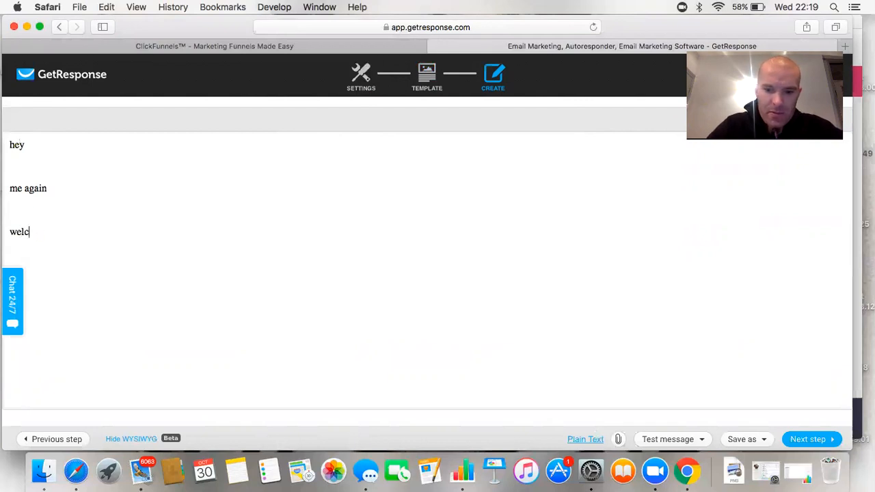
{"action": "type", "text": "gin"}
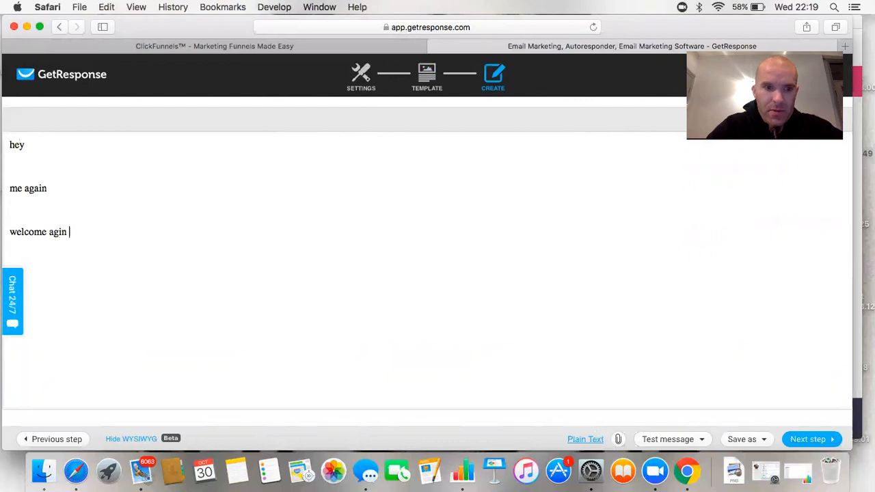
{"action": "type", "text": "i"}
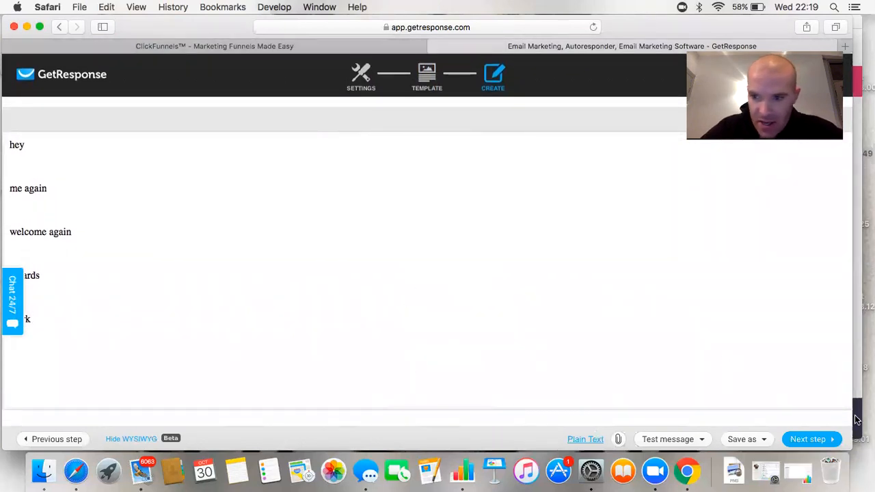
Name the autoresponder 'welcome' and publish it without sending to existing subscribers
{"action": "left_click", "coordinate": [812, 441]}
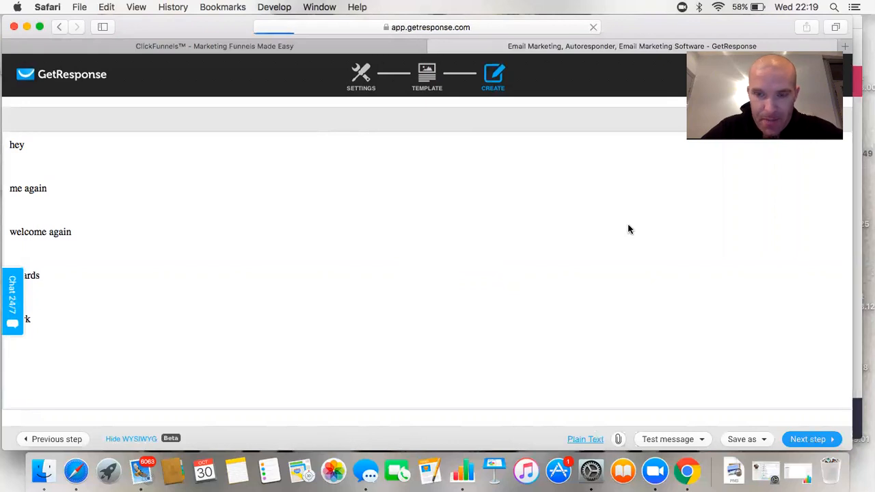
{"action": "scroll", "coordinate": [440, 289], "scroll_direction": "down", "scroll_amount": 3}
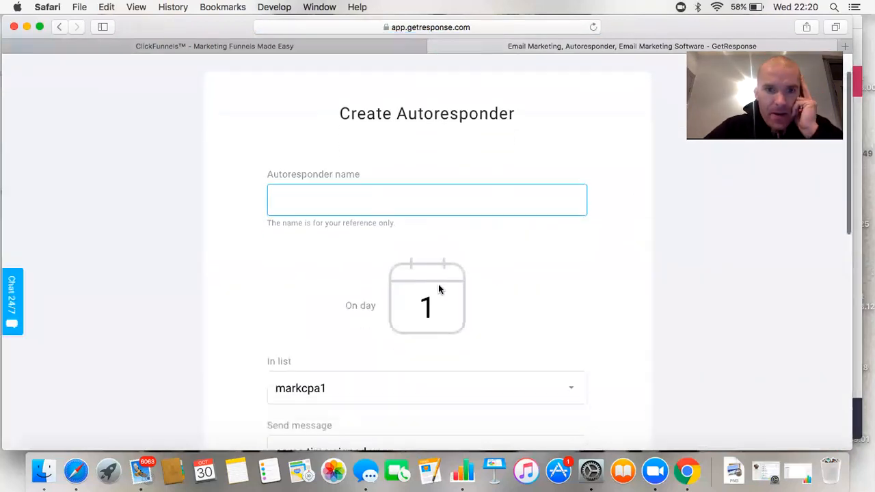
{"action": "type", "text": "welcome"}
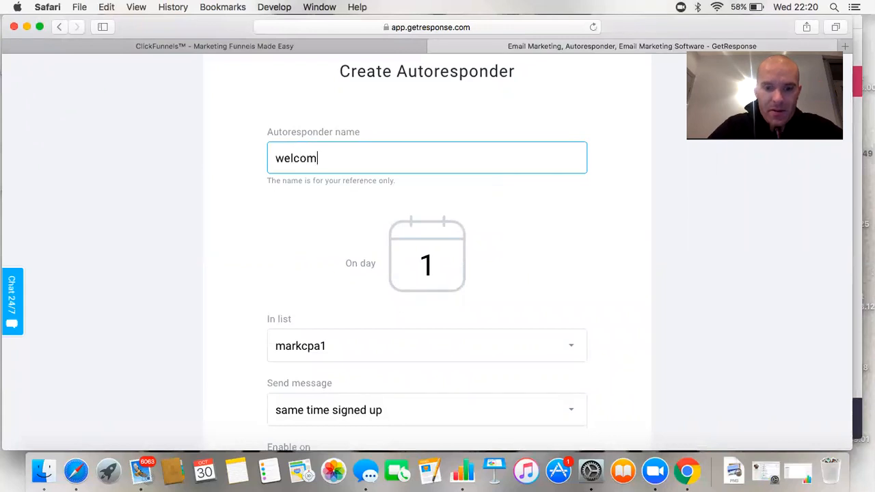
{"action": "scroll", "coordinate": [401, 172], "scroll_direction": "down", "scroll_amount": 3}
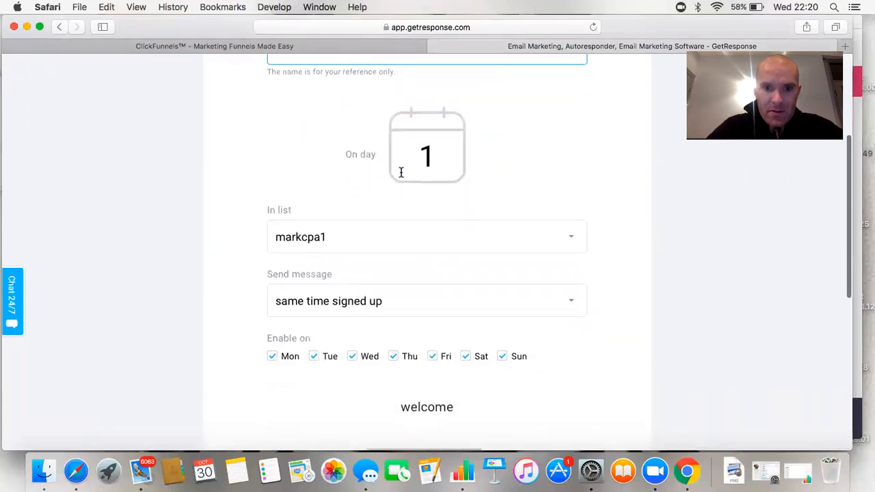
{"action": "scroll", "coordinate": [401, 171], "scroll_direction": "down", "scroll_amount": 10}
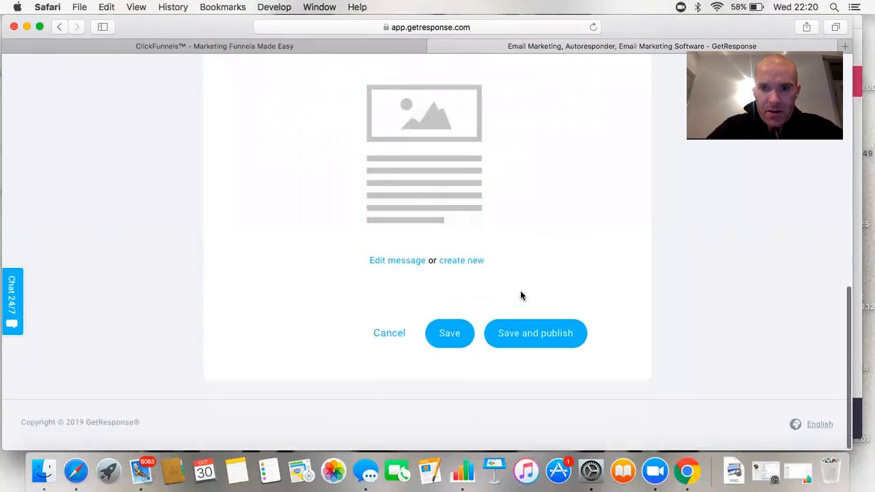
{"action": "left_click", "coordinate": [551, 335]}
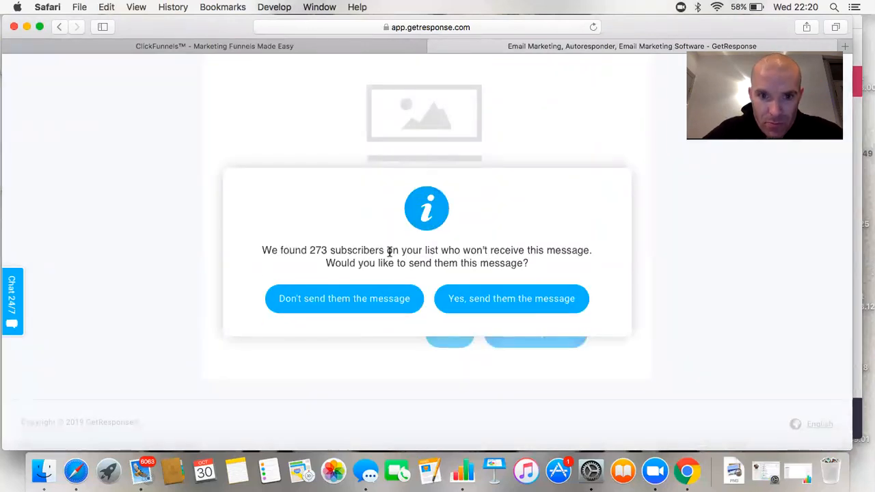
{"action": "left_click", "coordinate": [383, 308]}
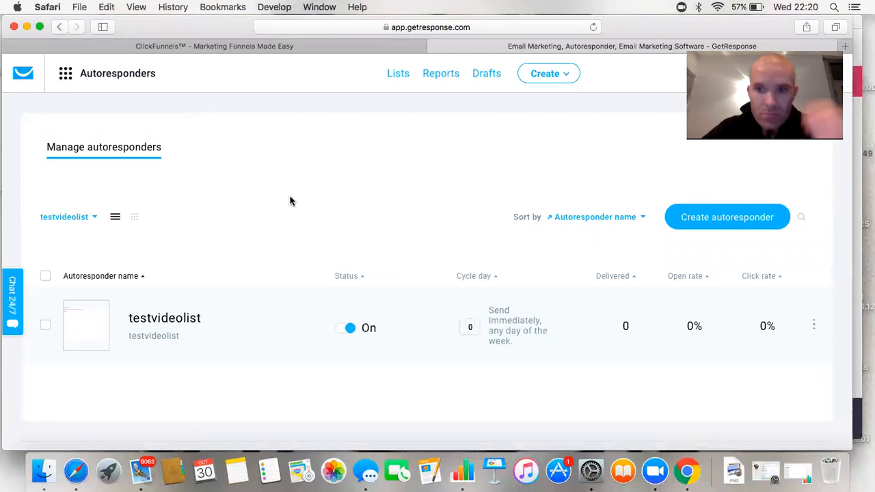
Start another autoresponder and assign it to the testvideolist list
{"action": "scroll", "coordinate": [290, 201], "scroll_direction": "down", "scroll_amount": 2}
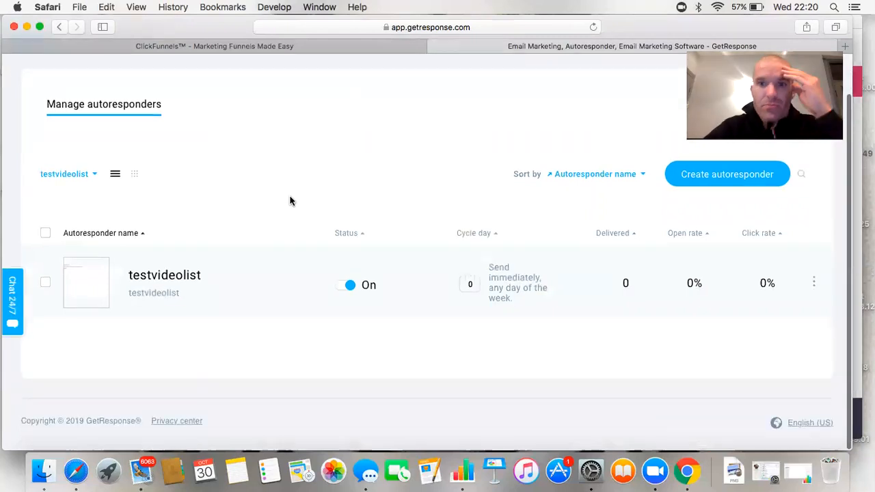
{"action": "left_click", "coordinate": [718, 175]}
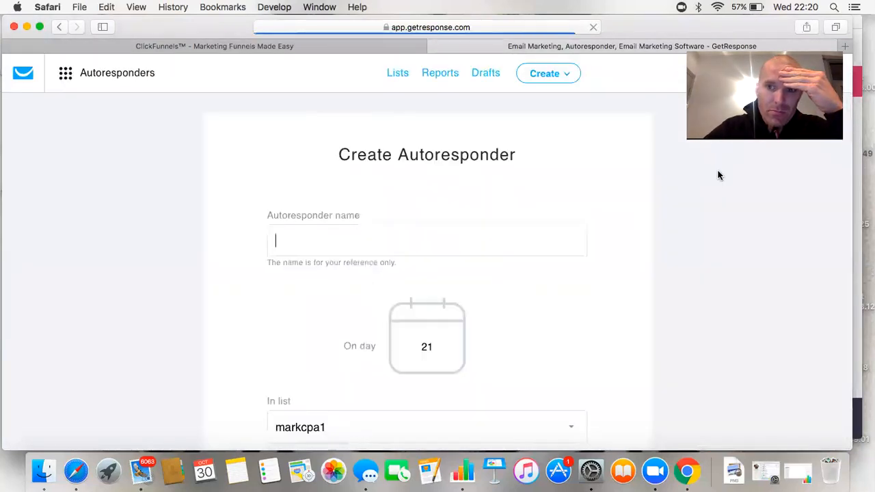
{"action": "scroll", "coordinate": [555, 208], "scroll_direction": "down", "scroll_amount": 5}
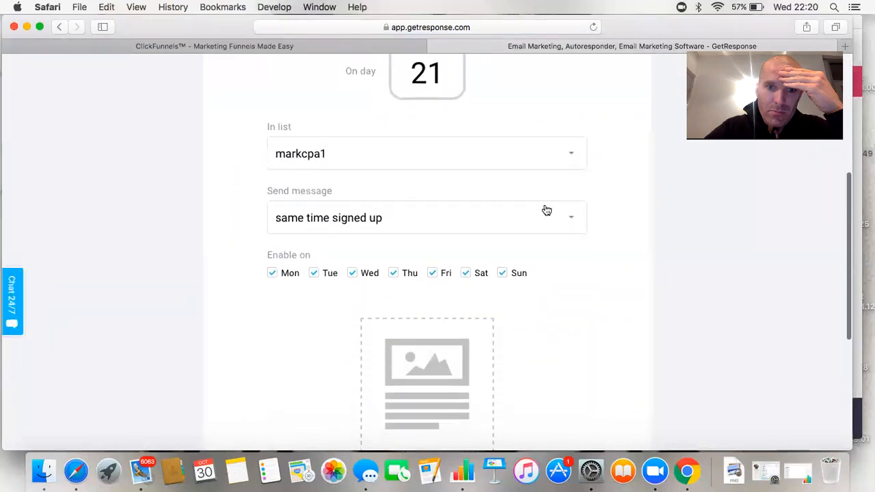
{"action": "left_click", "coordinate": [567, 154]}
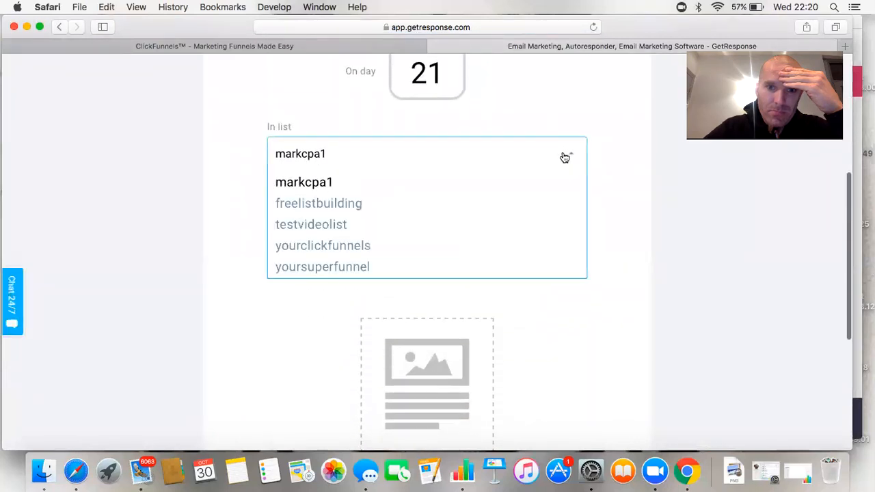
{"action": "left_click", "coordinate": [347, 227]}
{"action": "scroll", "coordinate": [453, 229], "scroll_direction": "up", "scroll_amount": 4}
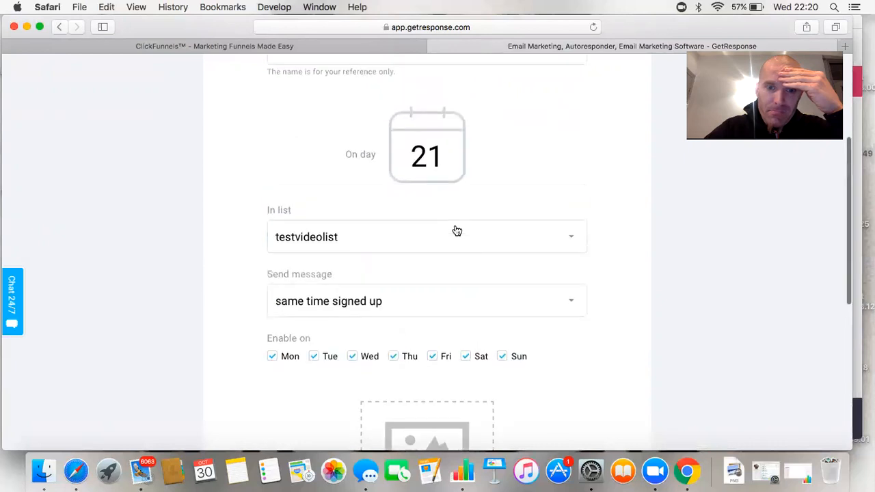
{"action": "scroll", "coordinate": [456, 231], "scroll_direction": "up", "scroll_amount": 1}
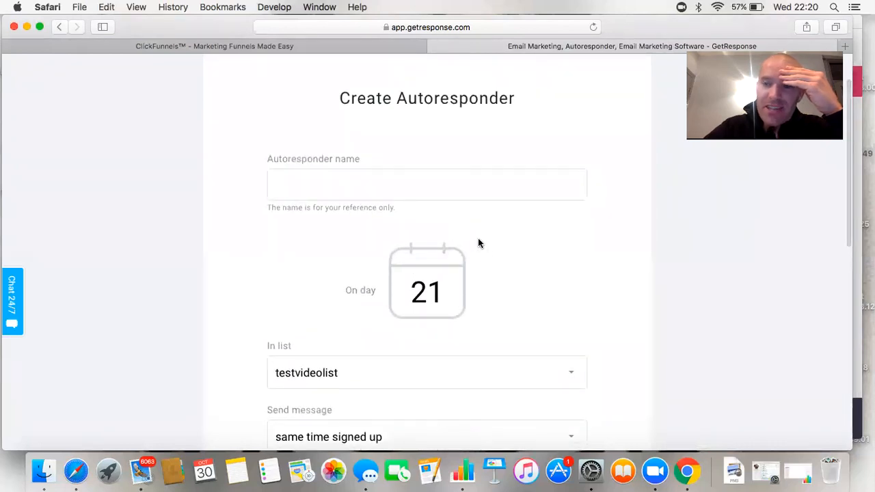
Name the new autoresponder 'welcome' and confirm testvideolist as its list
{"action": "left_click", "coordinate": [366, 190]}
{"action": "type", "text": "w"}
{"action": "type", "text": "dem"}
{"action": "key", "text": "BackSpace"}
{"action": "key", "text": "BackSpace"}
{"action": "key", "text": "BackSpace"}
{"action": "key", "text": "BackSpace"}
{"action": "type", "text": "come"}
{"action": "scroll", "coordinate": [428, 210], "scroll_direction": "down", "scroll_amount": 5}
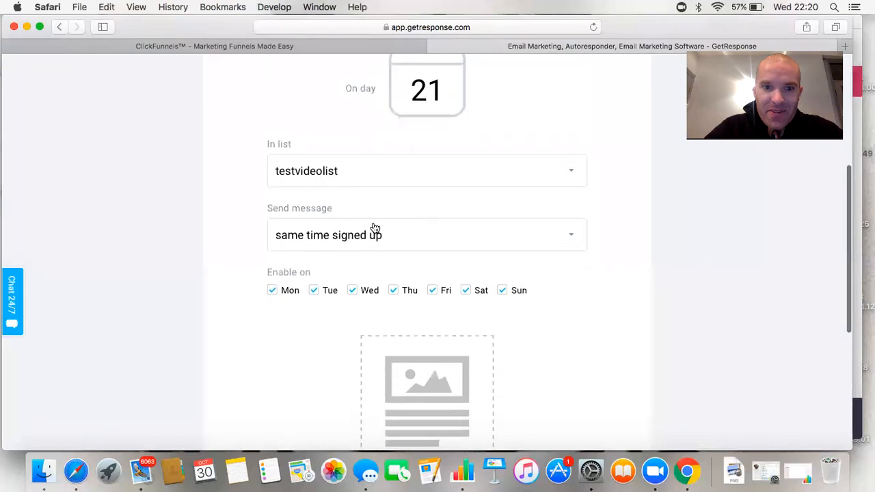
{"action": "left_click", "coordinate": [572, 173]}
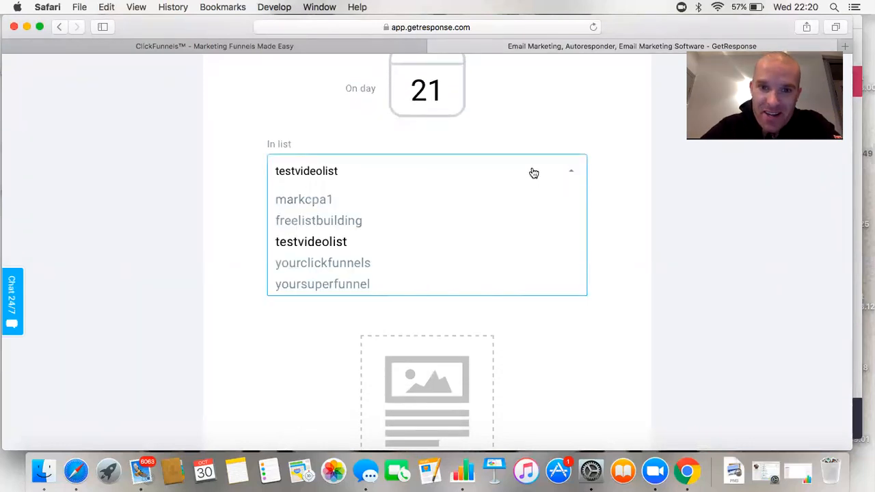
{"action": "left_click", "coordinate": [561, 110]}
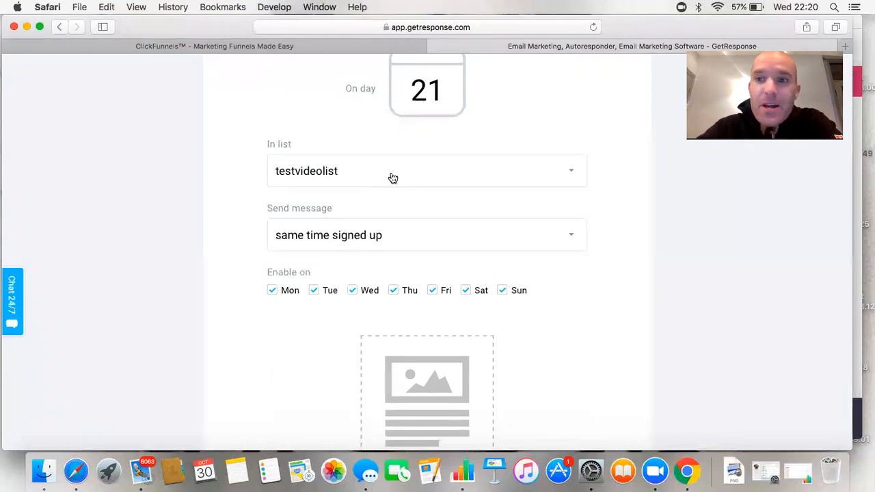
Attempt to save and publish the welcome autoresponder
{"action": "scroll", "coordinate": [441, 174], "scroll_direction": "down", "scroll_amount": 8}
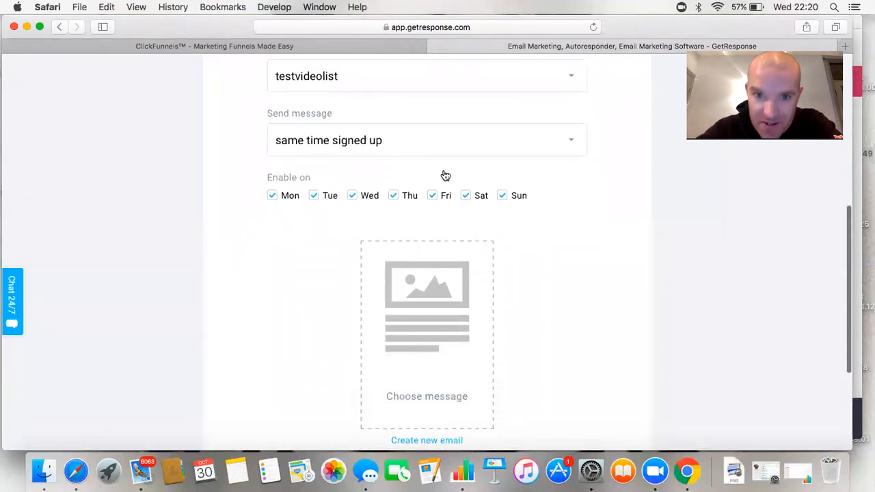
{"action": "scroll", "coordinate": [434, 327], "scroll_direction": "up", "scroll_amount": 10}
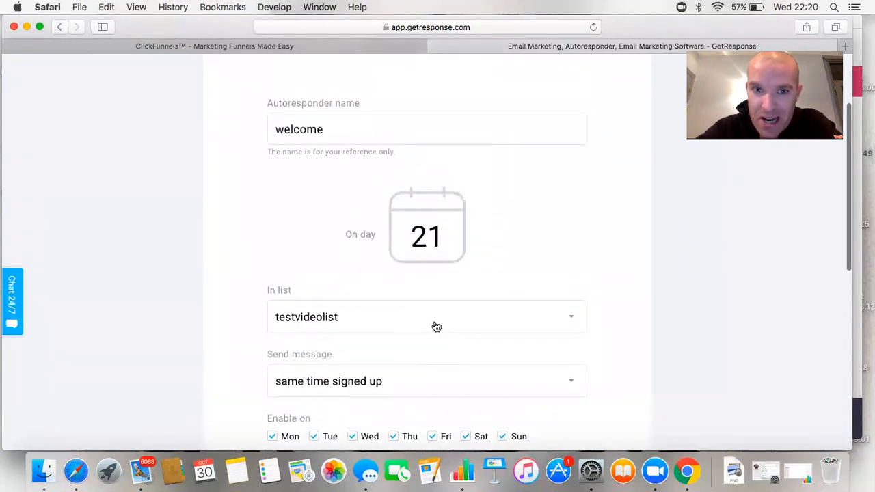
{"action": "scroll", "coordinate": [436, 325], "scroll_direction": "down", "scroll_amount": 3}
{"action": "scroll", "coordinate": [435, 324], "scroll_direction": "down", "scroll_amount": 10}
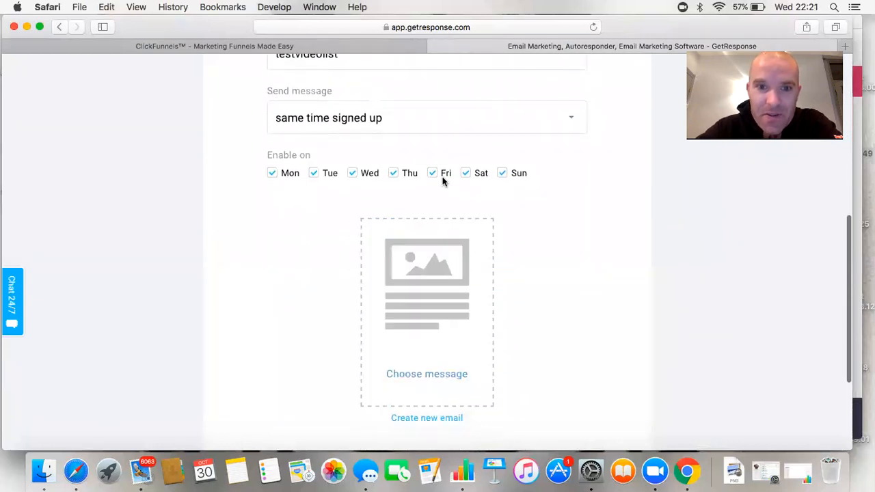
{"action": "left_click", "coordinate": [555, 335]}
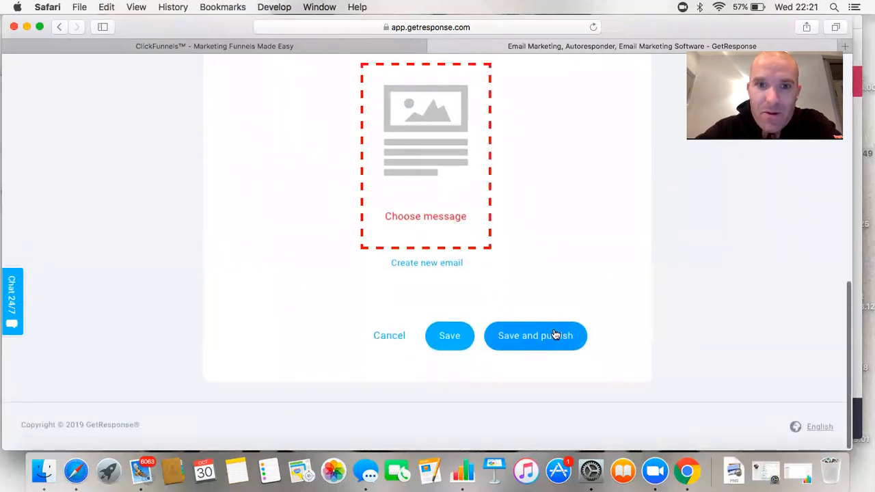
Create an email named 'welcome' with subject 'welcome', starting from a blank HTML layout
{"action": "left_click", "coordinate": [446, 264]}
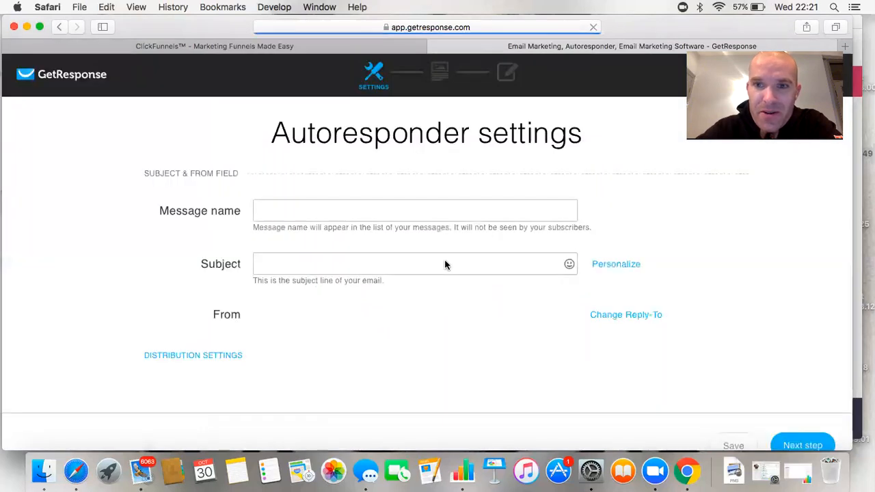
{"action": "left_click", "coordinate": [363, 212]}
{"action": "type", "text": "welcome"}
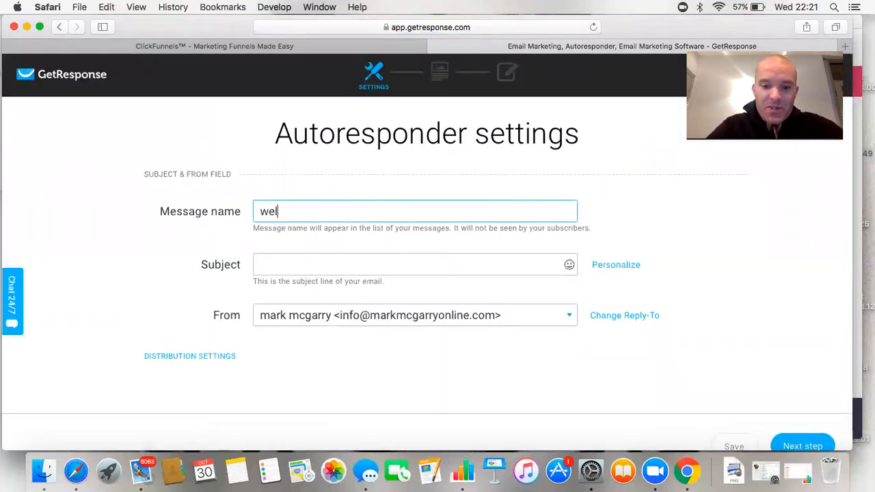
{"action": "left_click", "coordinate": [360, 258]}
{"action": "type", "text": "welcome"}
{"action": "scroll", "coordinate": [518, 302], "scroll_direction": "down", "scroll_amount": 4}
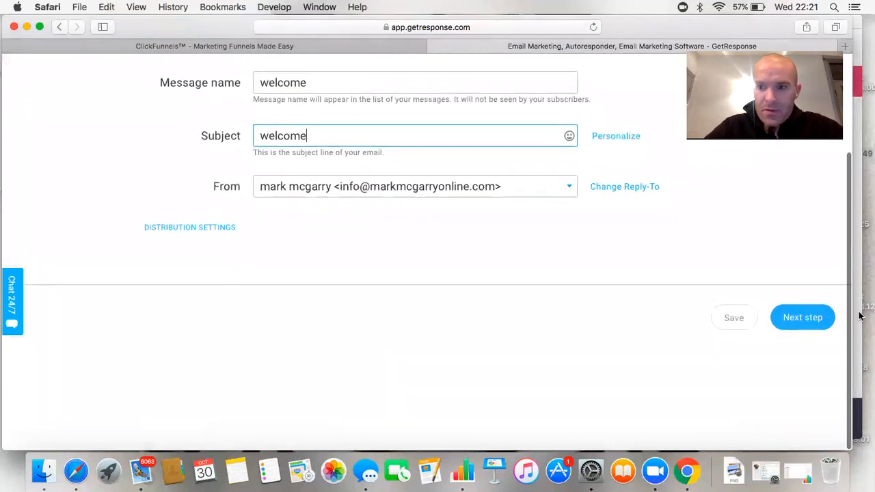
{"action": "left_click", "coordinate": [830, 320]}
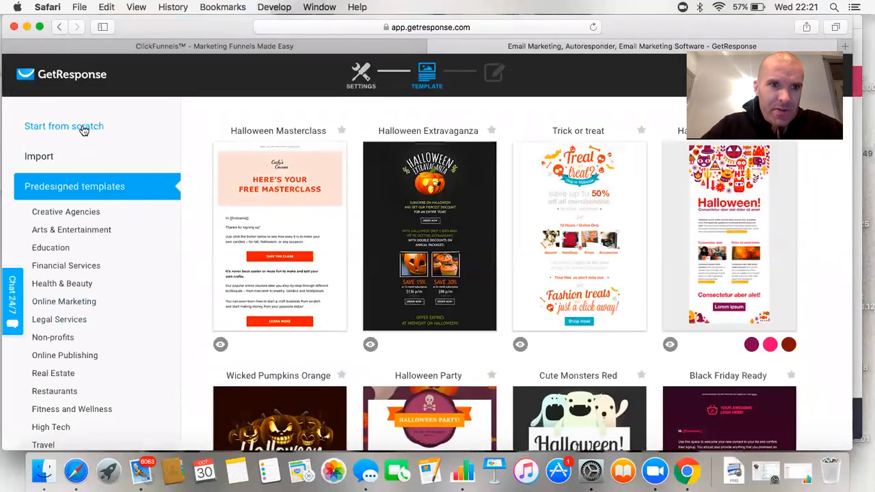
{"action": "left_click", "coordinate": [83, 130]}
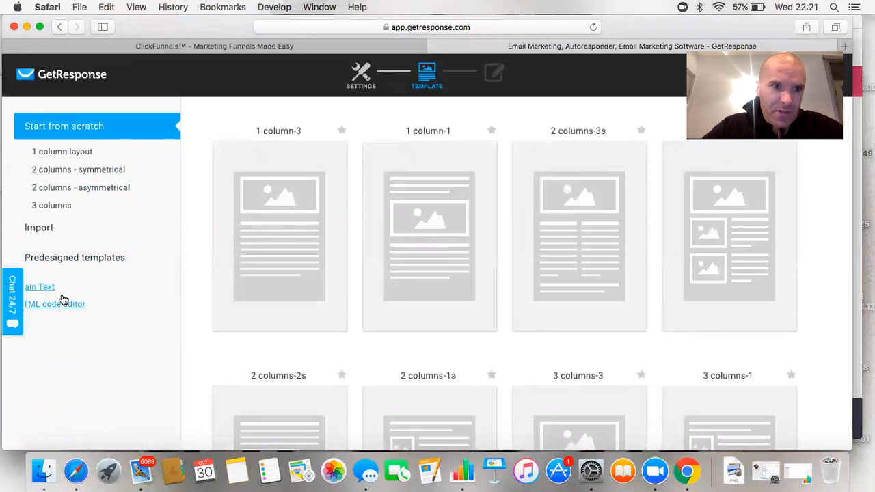
{"action": "left_click", "coordinate": [65, 305]}
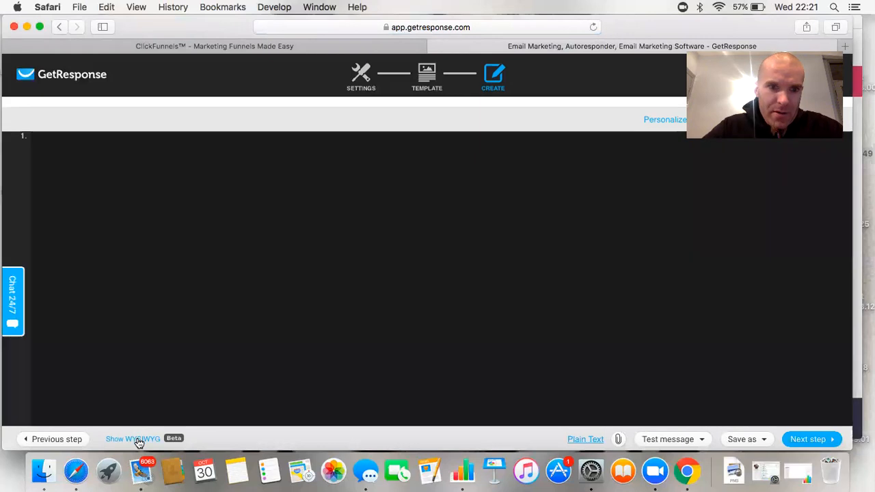
Write the body 'hey', 'welcome again', 'regards' in visual mode and continue to scheduling
{"action": "left_click", "coordinate": [138, 441]}
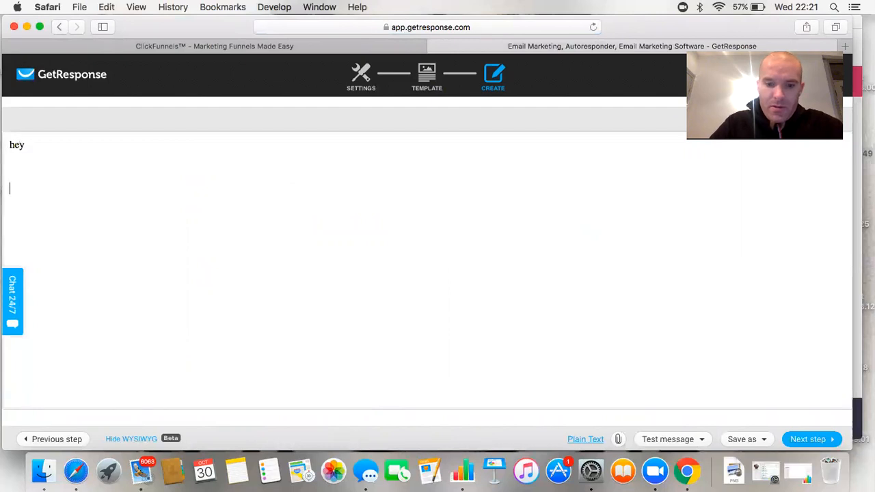
{"action": "type", "text": "come again"}
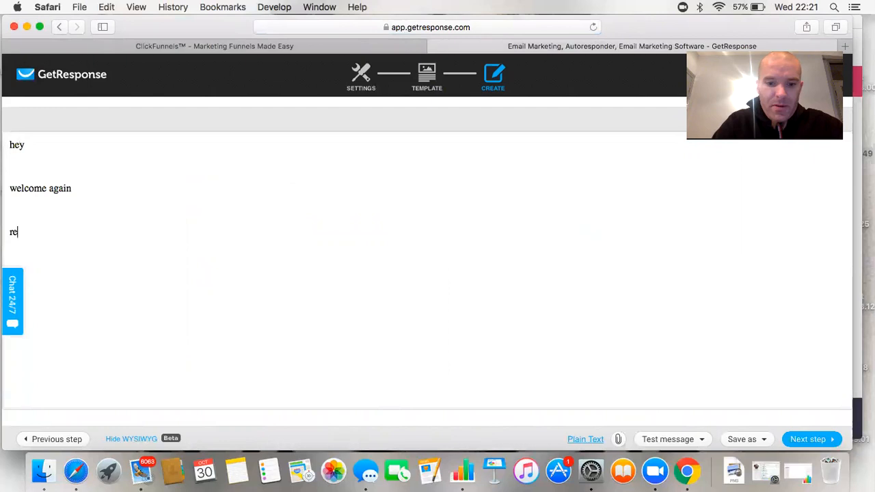
{"action": "type", "text": "ds"}
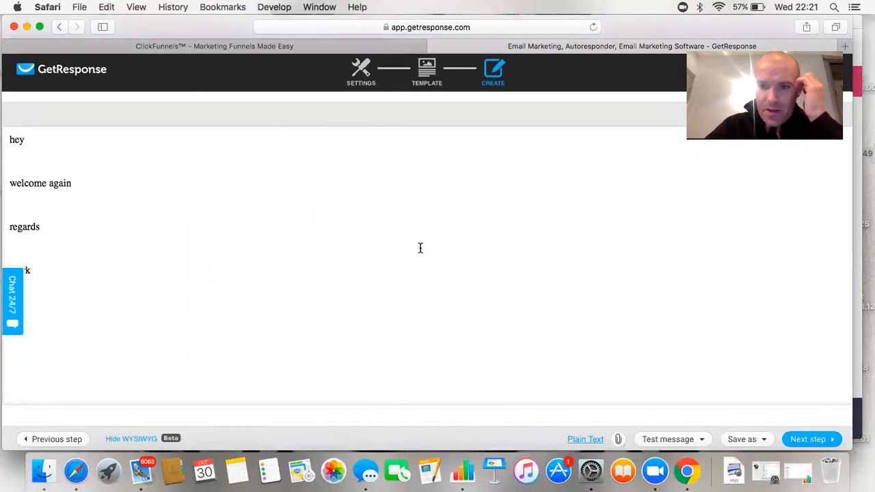
{"action": "left_click", "coordinate": [812, 441]}
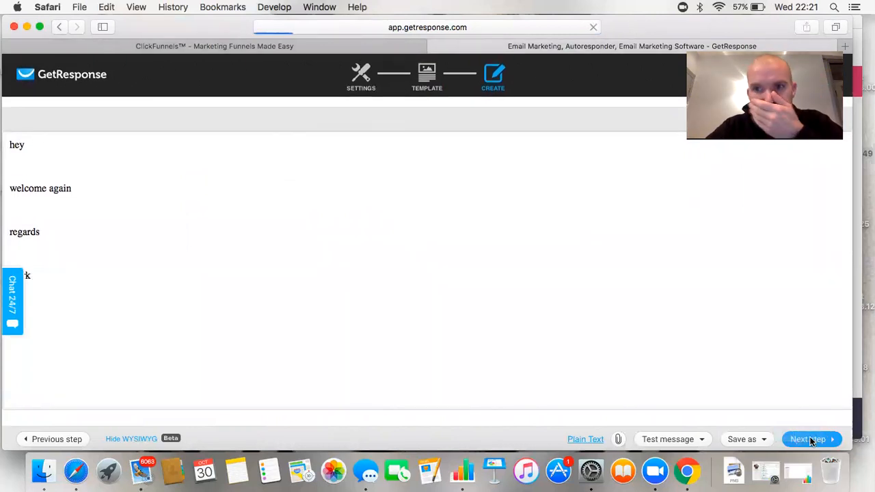
Change the cycle day from 21 to 1 and publish the welcome autoresponder
{"action": "scroll", "coordinate": [573, 348], "scroll_direction": "down", "scroll_amount": 5}
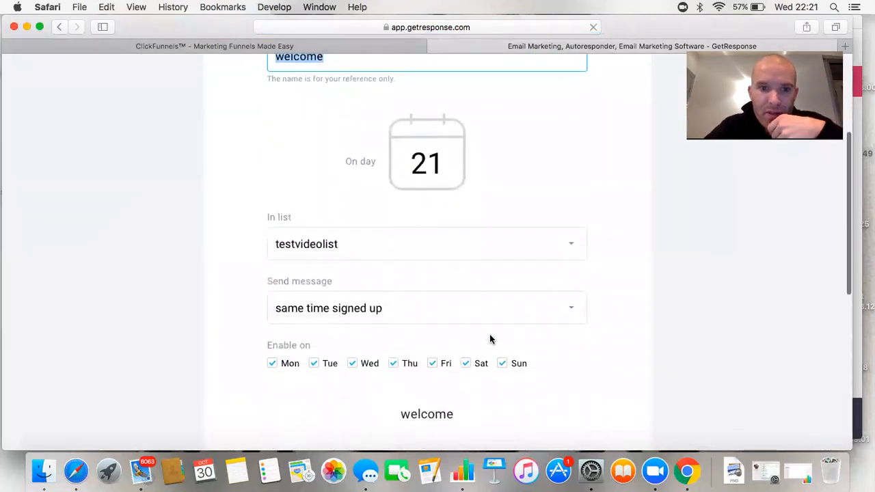
{"action": "scroll", "coordinate": [517, 297], "scroll_direction": "down", "scroll_amount": 4}
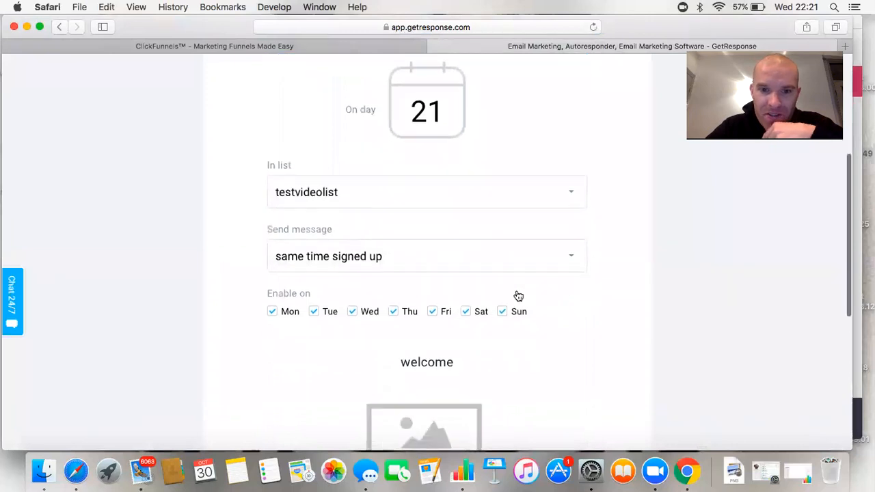
{"action": "scroll", "coordinate": [518, 296], "scroll_direction": "down", "scroll_amount": 1}
{"action": "scroll", "coordinate": [518, 295], "scroll_direction": "up", "scroll_amount": 8}
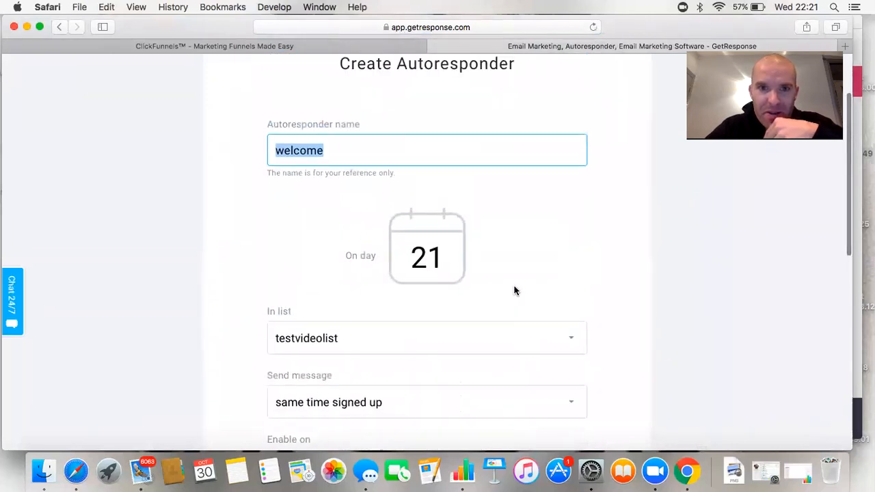
{"action": "left_click", "coordinate": [440, 254]}
{"action": "key", "text": "BackSpace"}
{"action": "key", "text": "BackSpace"}
{"action": "type", "text": "1"}
{"action": "scroll", "coordinate": [465, 264], "scroll_direction": "down", "scroll_amount": 10}
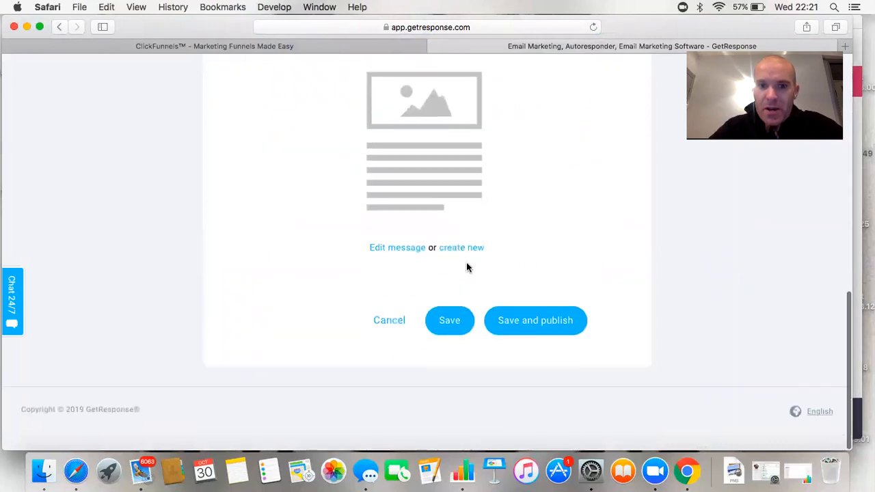
{"action": "left_click", "coordinate": [528, 333]}
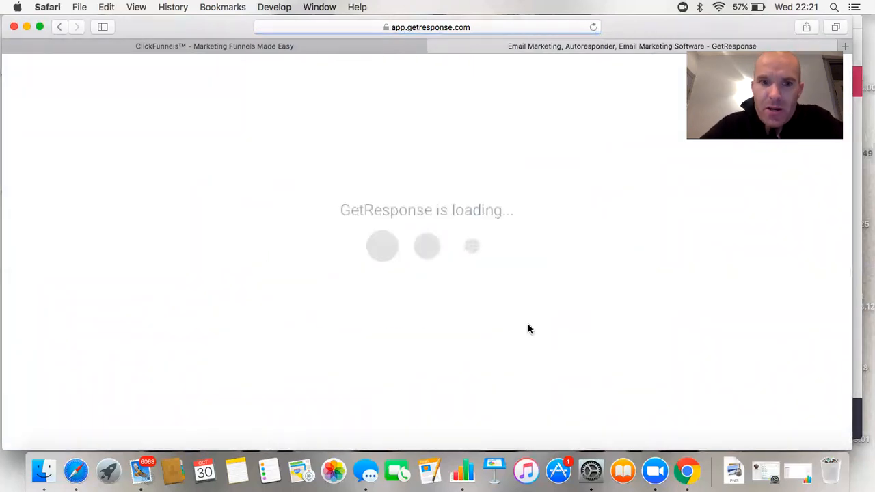
{"action": "scroll", "coordinate": [221, 336], "scroll_direction": "down", "scroll_amount": 1}
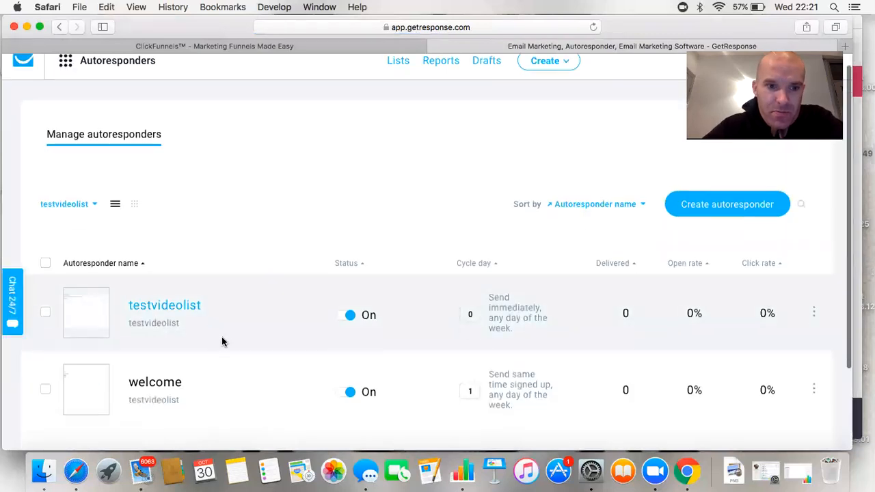
{"action": "scroll", "coordinate": [221, 337], "scroll_direction": "down", "scroll_amount": 2}
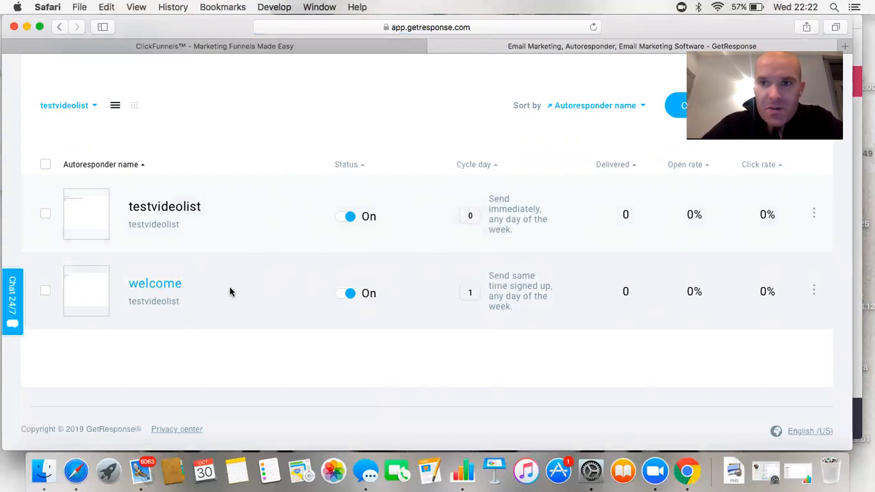
{"action": "scroll", "coordinate": [230, 292], "scroll_direction": "up", "scroll_amount": 3}
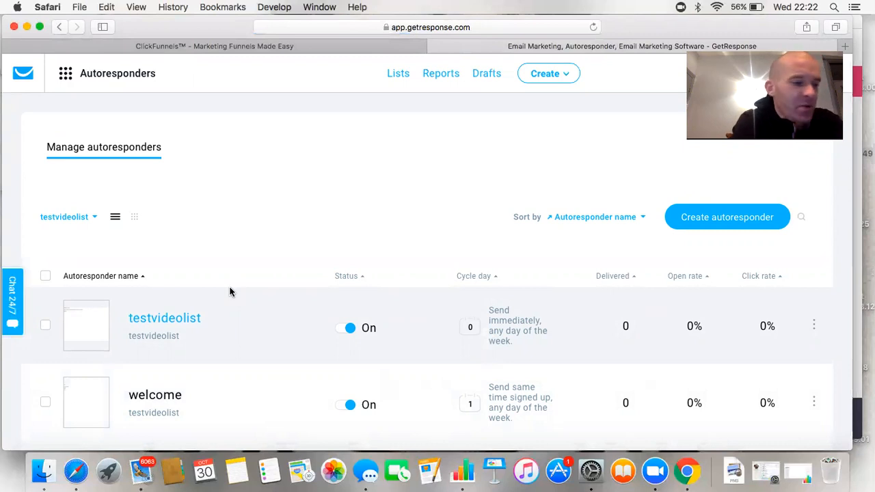
Look over the contact lists page, then return to the Autoresponders page
{"action": "left_click", "coordinate": [113, 77]}
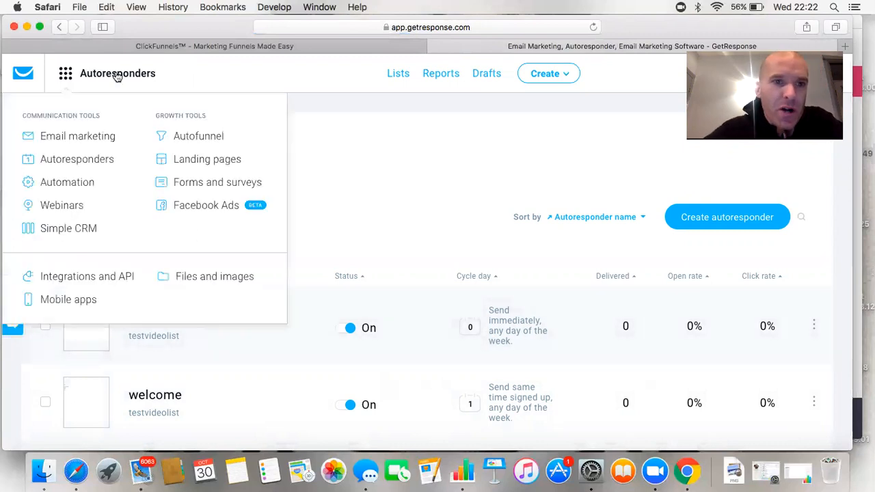
{"action": "left_click", "coordinate": [392, 81]}
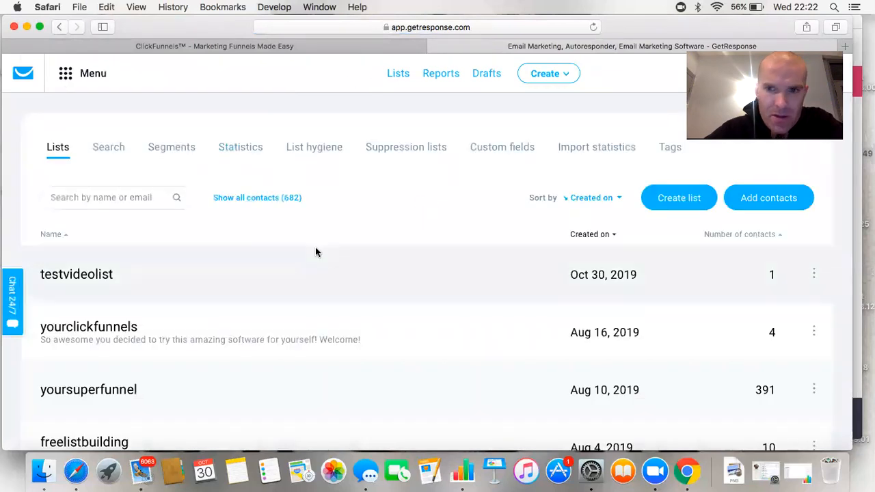
{"action": "scroll", "coordinate": [315, 251], "scroll_direction": "down", "scroll_amount": 1}
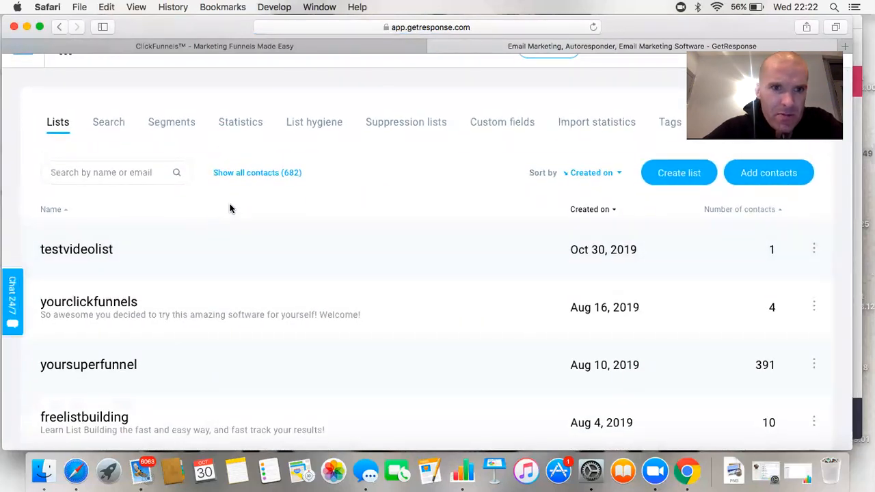
{"action": "scroll", "coordinate": [131, 123], "scroll_direction": "up", "scroll_amount": 1}
{"action": "left_click", "coordinate": [86, 74]}
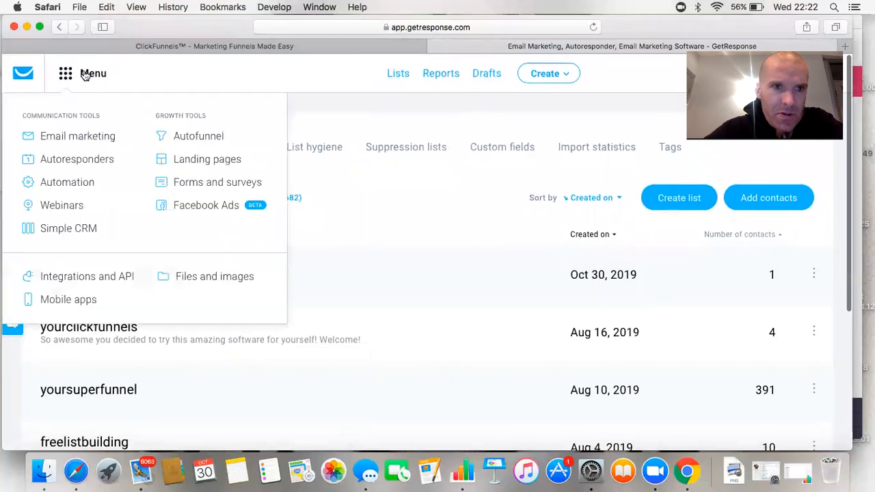
{"action": "left_click", "coordinate": [79, 161]}
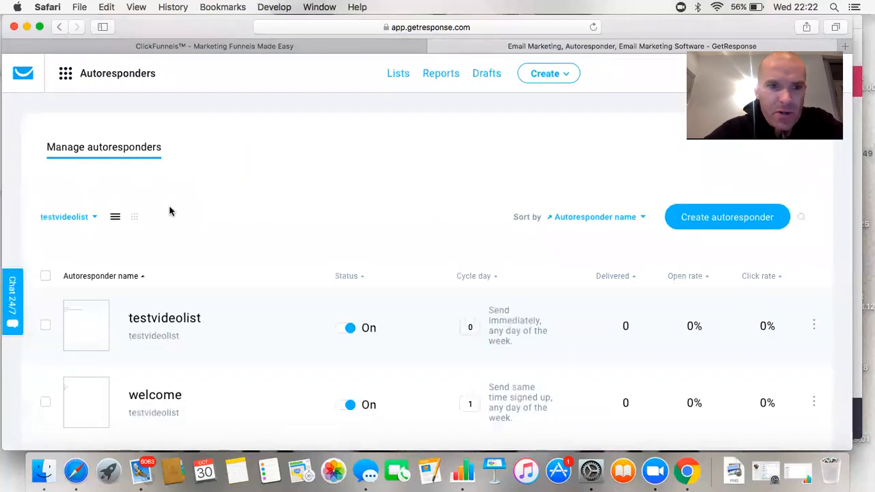
{"action": "scroll", "coordinate": [212, 289], "scroll_direction": "down", "scroll_amount": 3}
{"action": "scroll", "coordinate": [211, 290], "scroll_direction": "up", "scroll_amount": 3}
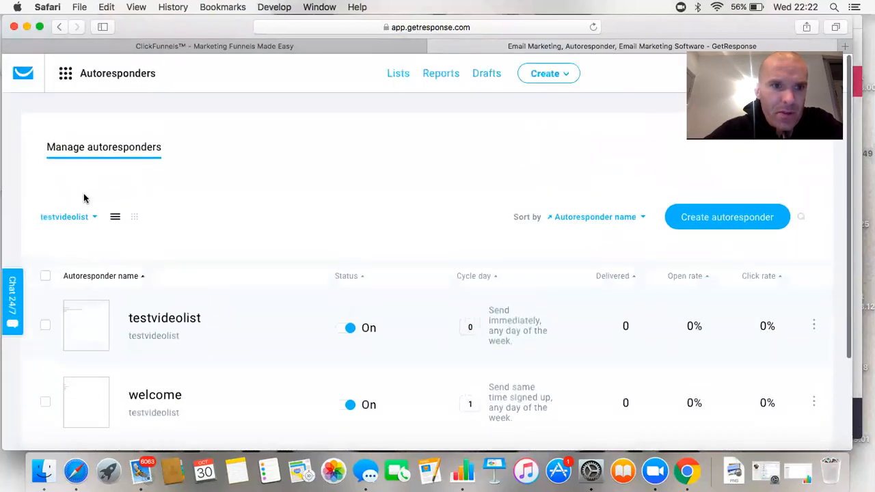
Switch the list filter from testvideolist to markcpa1 and review its autoresponders
{"action": "left_click", "coordinate": [94, 218]}
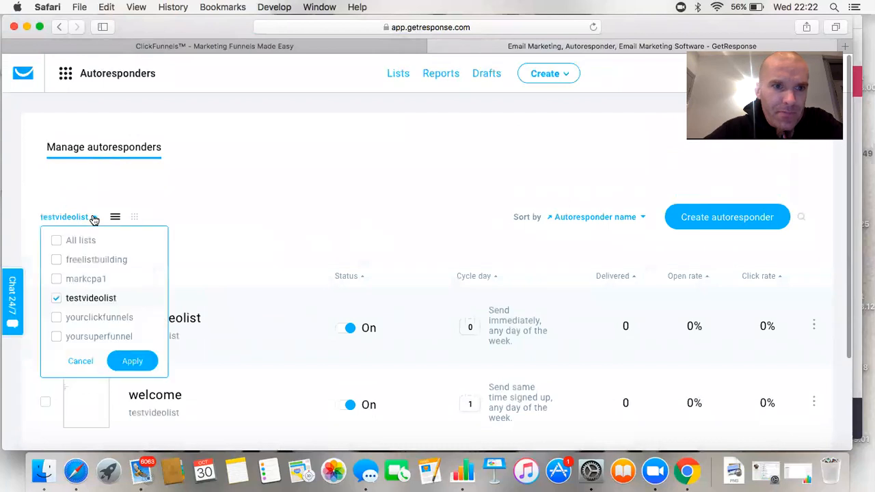
{"action": "left_click", "coordinate": [56, 299]}
{"action": "left_click", "coordinate": [56, 279]}
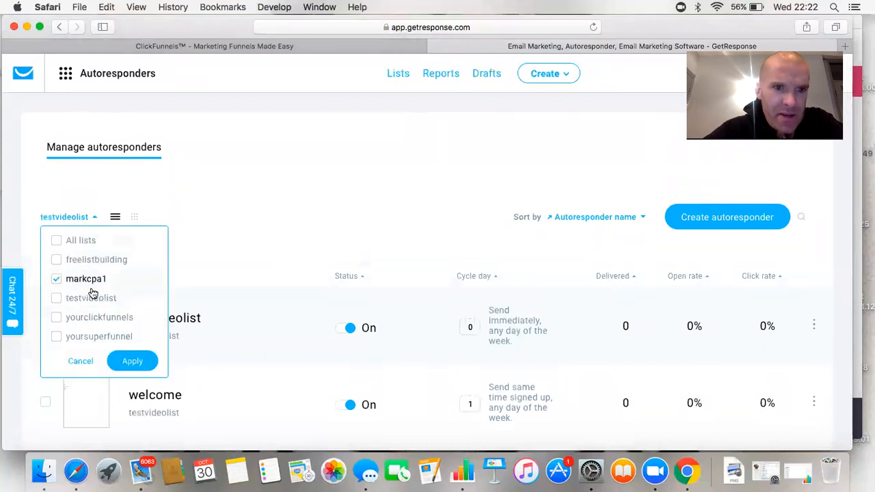
{"action": "left_click", "coordinate": [136, 362]}
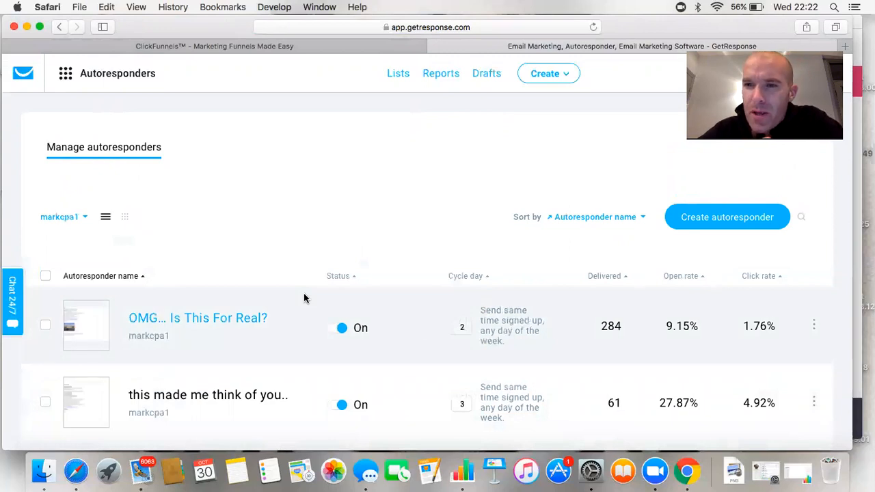
{"action": "scroll", "coordinate": [304, 293], "scroll_direction": "down", "scroll_amount": 10}
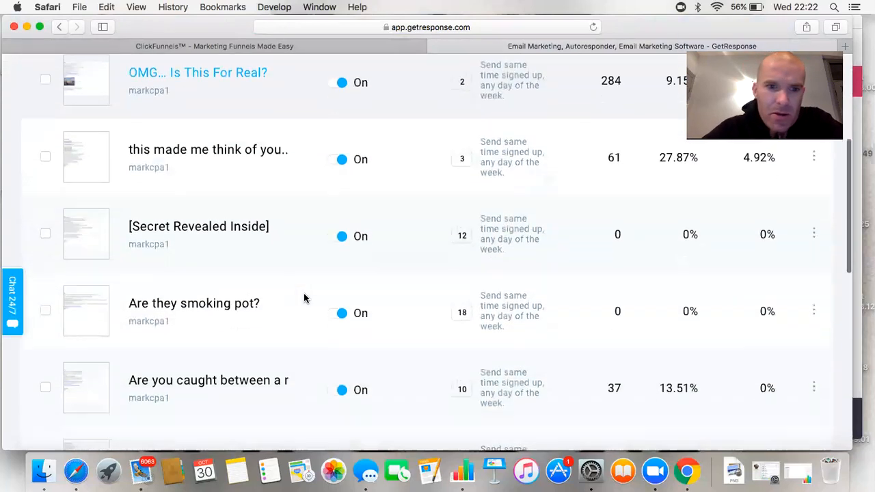
{"action": "scroll", "coordinate": [304, 294], "scroll_direction": "down", "scroll_amount": 5}
{"action": "scroll", "coordinate": [303, 295], "scroll_direction": "up", "scroll_amount": 6}
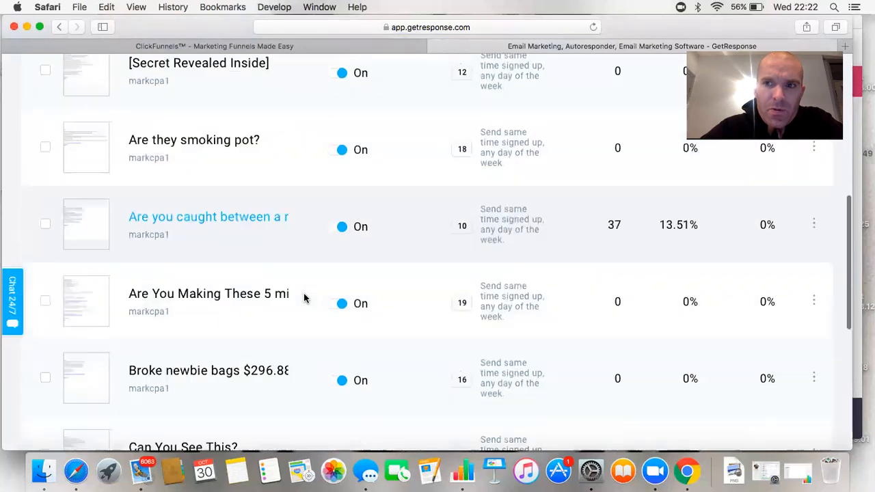
{"action": "scroll", "coordinate": [236, 299], "scroll_direction": "up", "scroll_amount": 9}
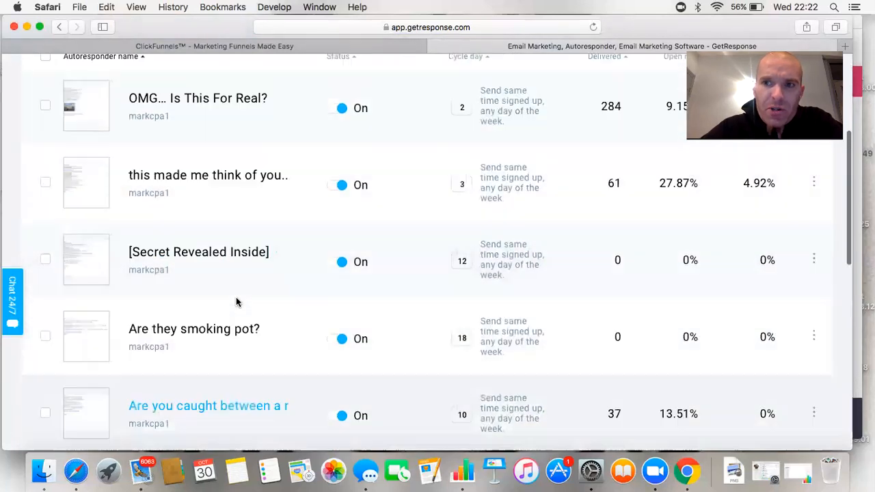
{"action": "scroll", "coordinate": [236, 301], "scroll_direction": "down", "scroll_amount": 3}
{"action": "scroll", "coordinate": [235, 303], "scroll_direction": "down", "scroll_amount": 1}
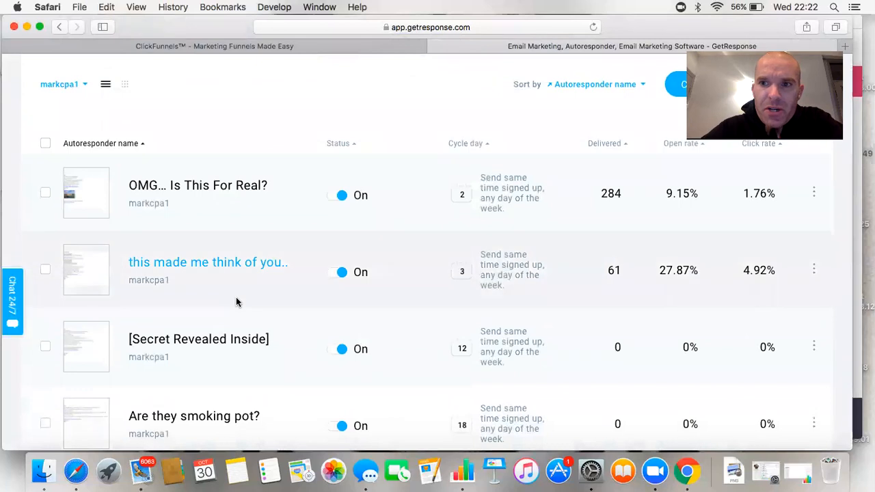